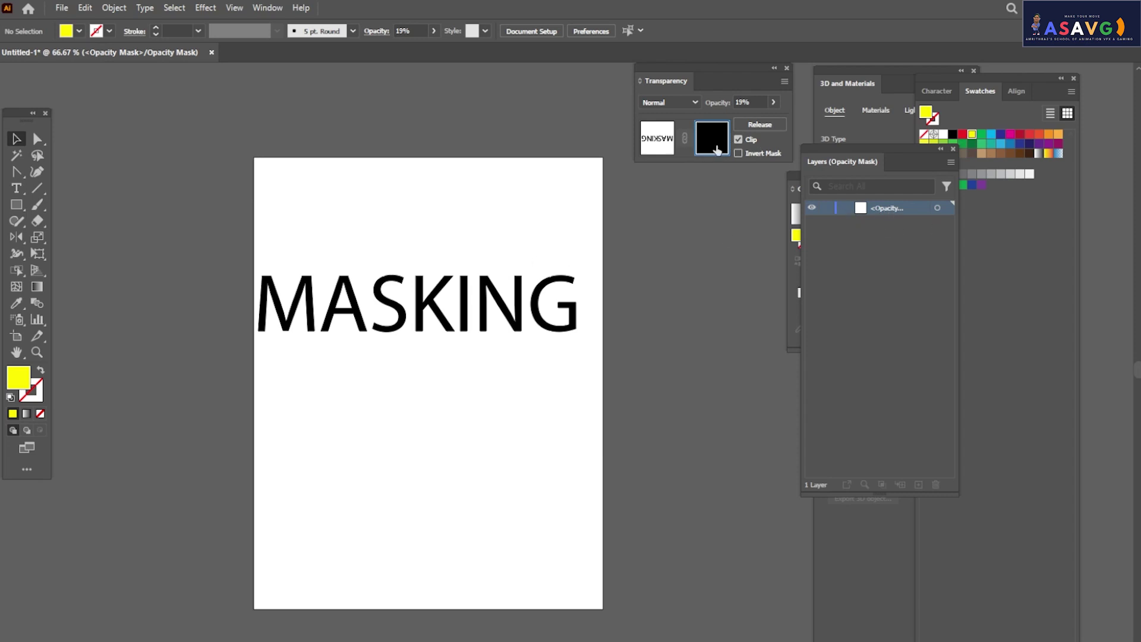
Exit opacity-mask editing and delete the MASKING text and its masked copy
click(649, 139)
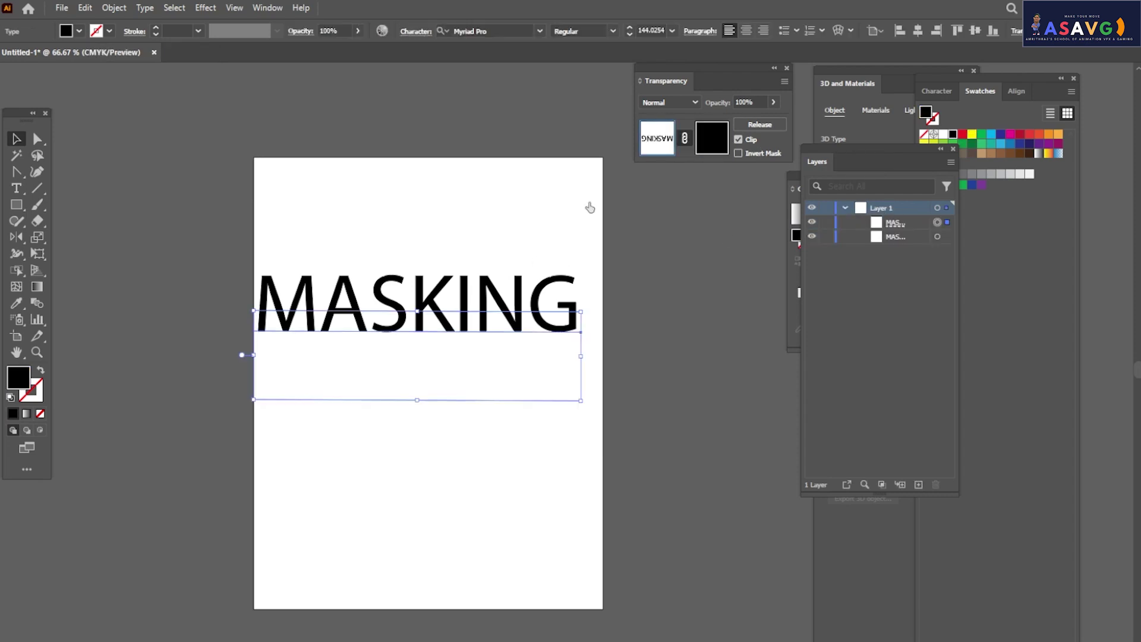
click(485, 316)
click(484, 315)
key(Delete)
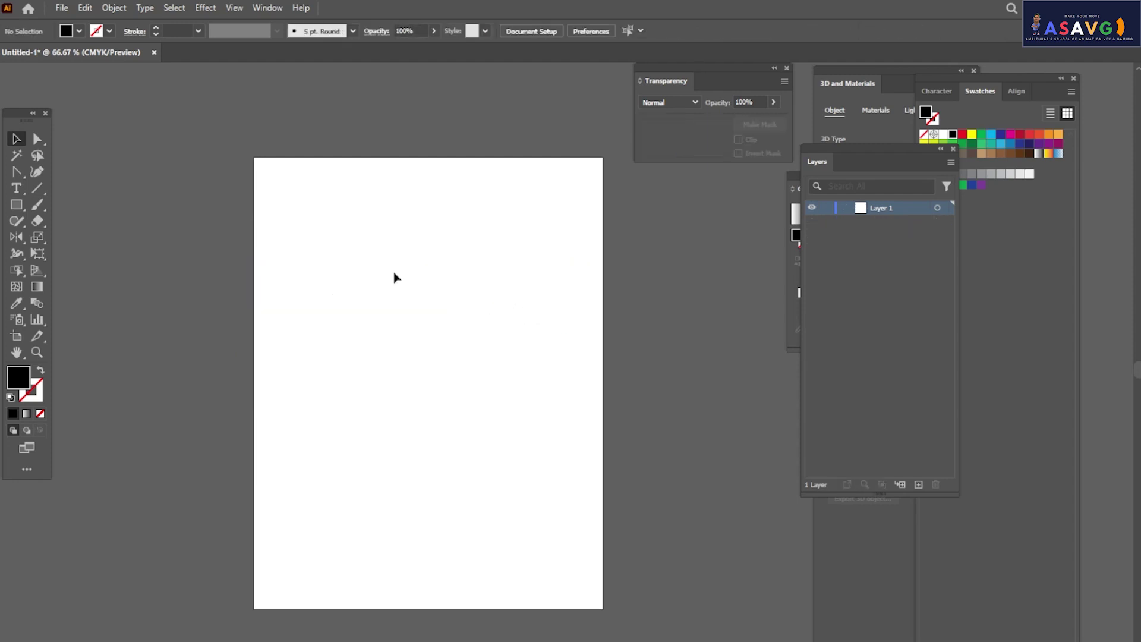
Draw a rectangle covering the whole artboard and fill it dark blue
click(16, 205)
drag(252, 161, 602, 609)
drag(885, 164, 824, 181)
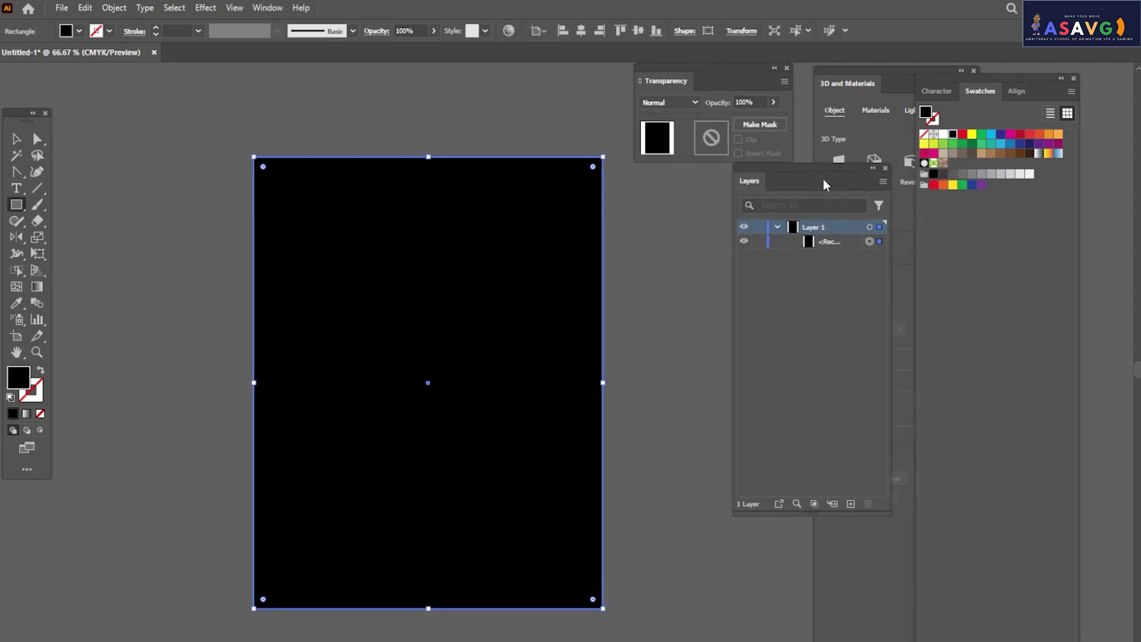
click(1000, 144)
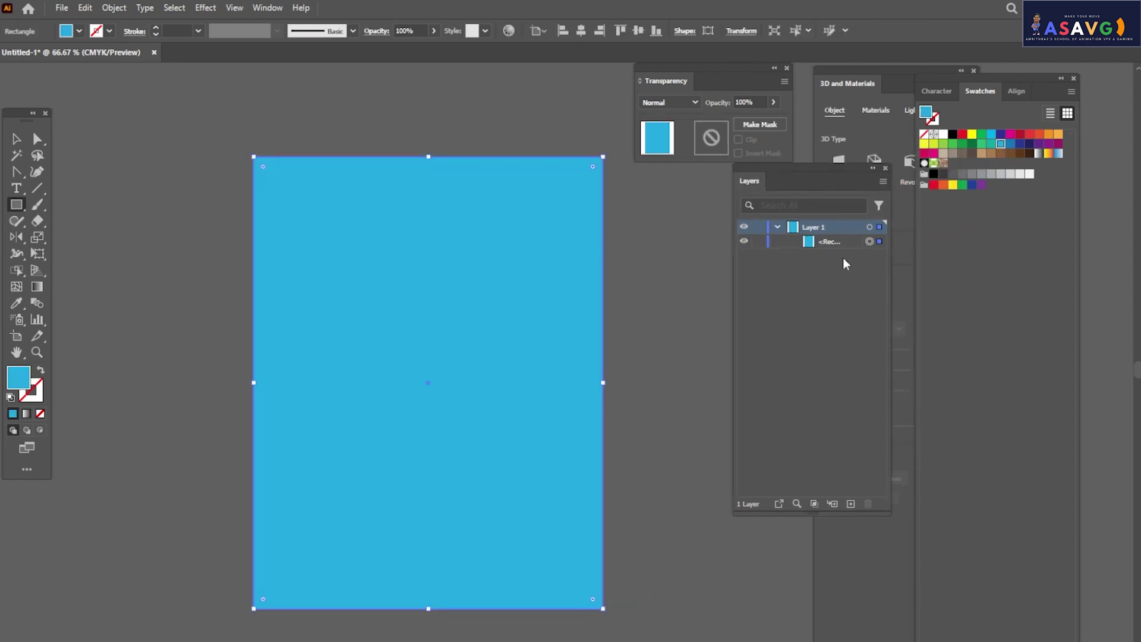
click(970, 185)
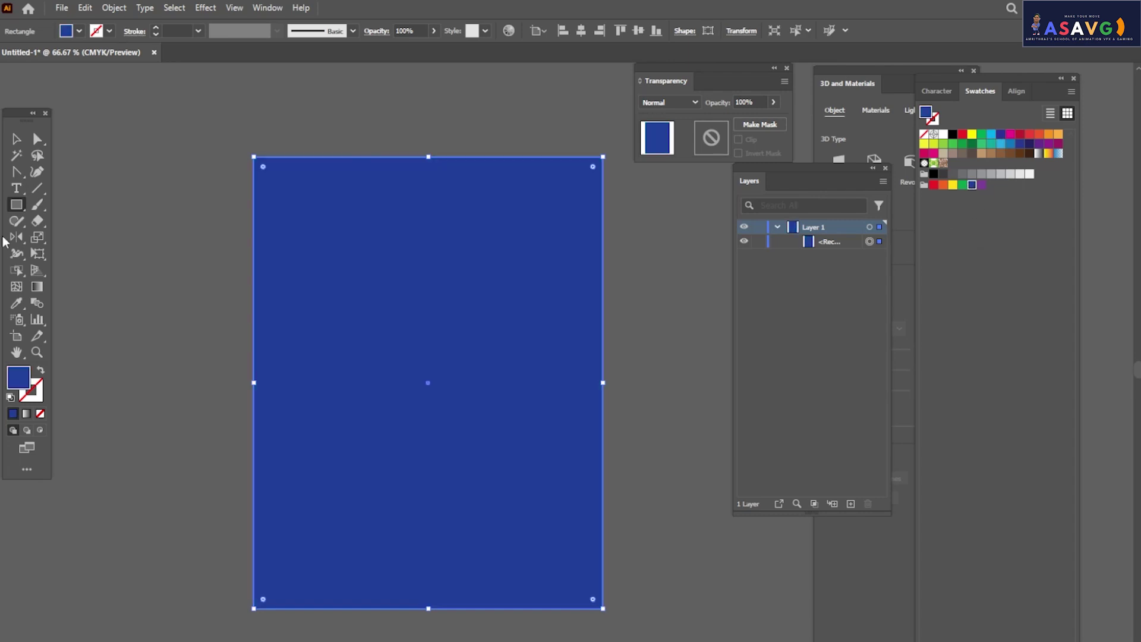
Lock the background rectangle, then type MASKING, enlarge it and position it across the artboard
click(758, 241)
click(16, 189)
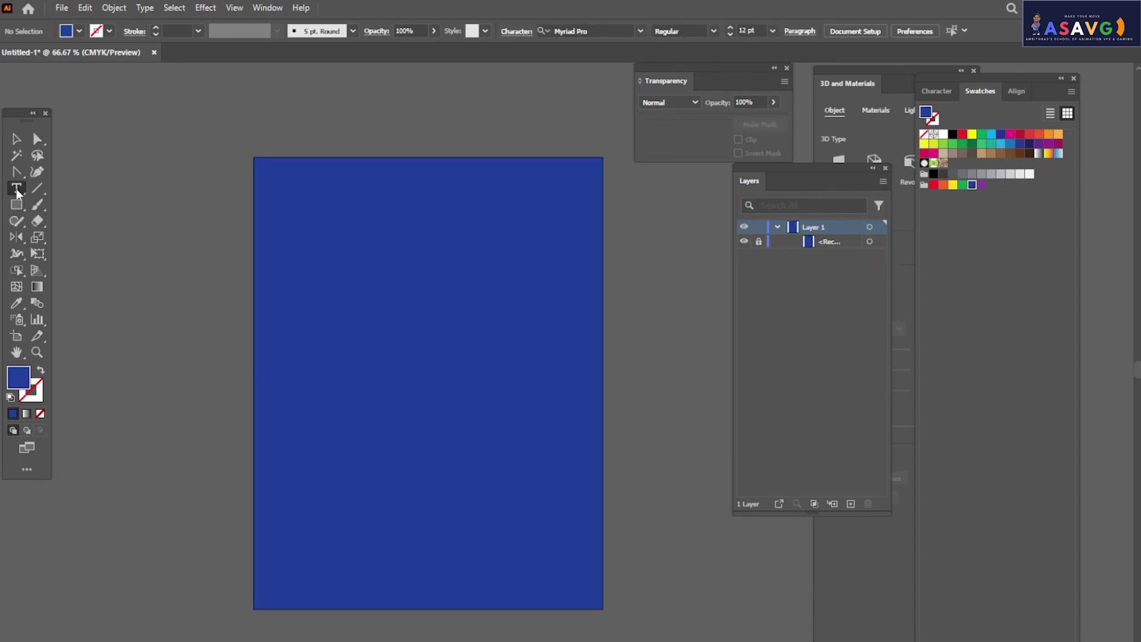
click(355, 307)
text(M)
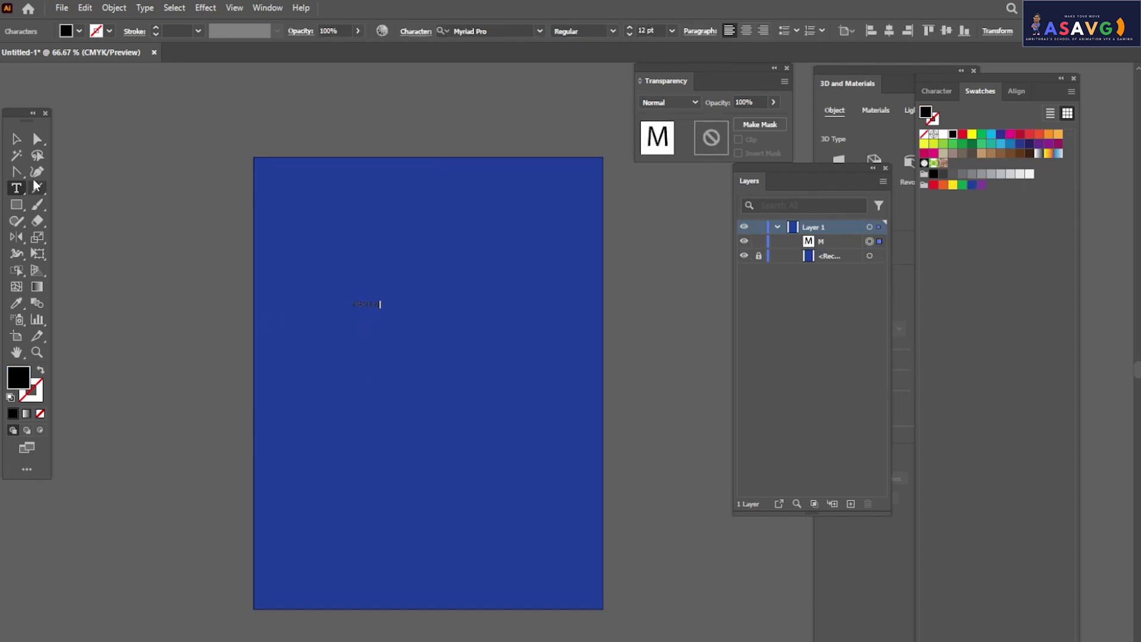
key(Escape)
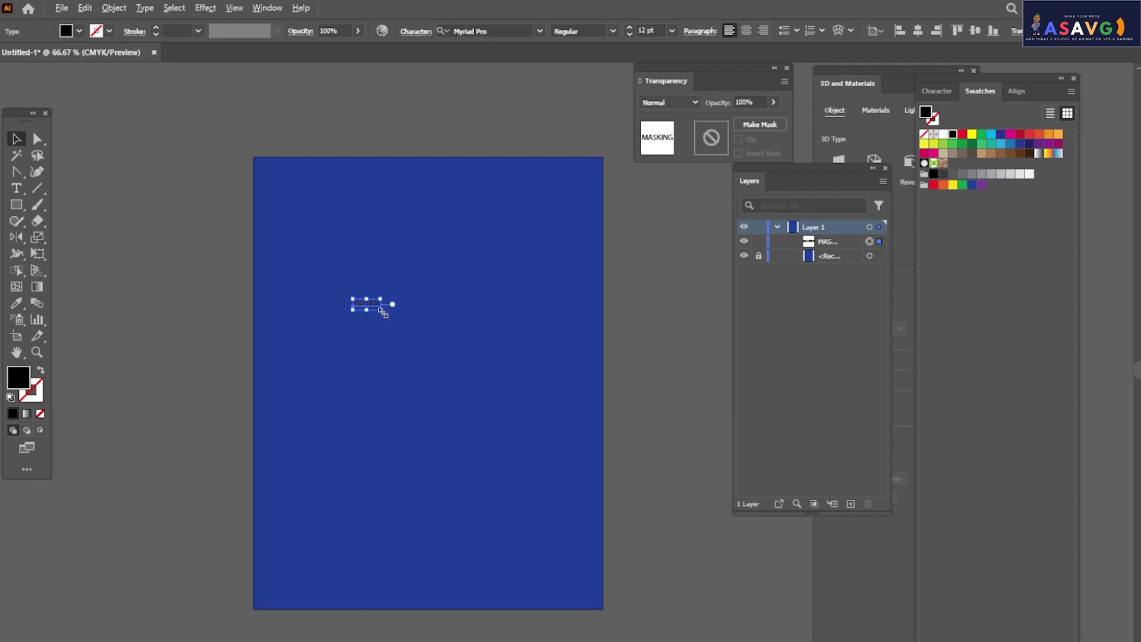
drag(381, 310, 476, 364)
drag(461, 318, 524, 301)
Give the MASKING text a light green fill, nudge it lower, and temporarily hide it
click(80, 31)
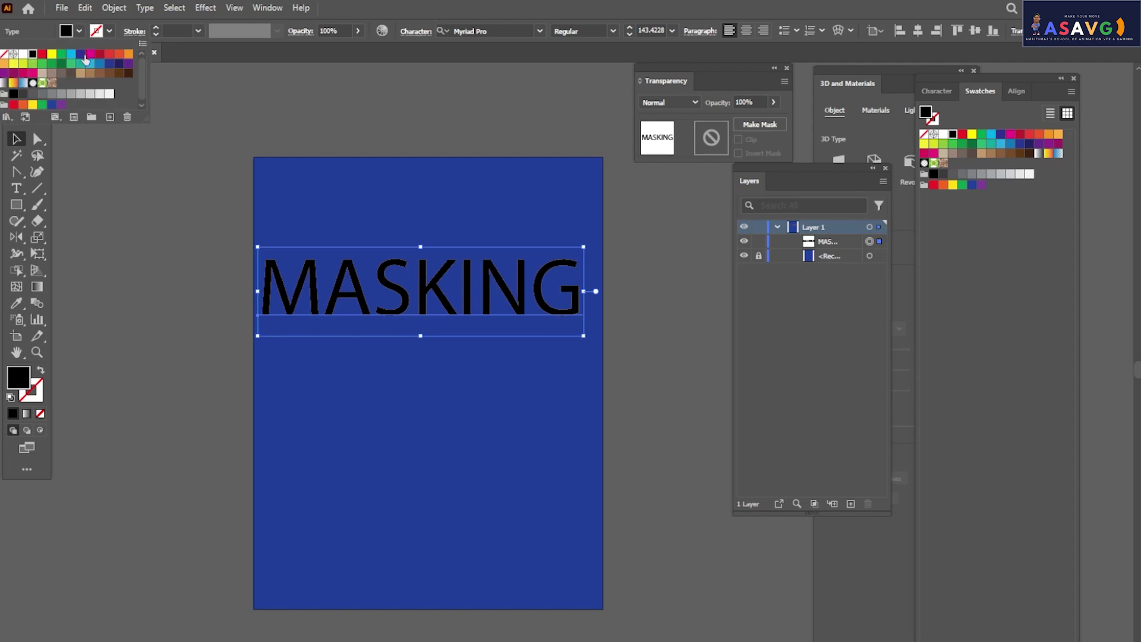
click(90, 54)
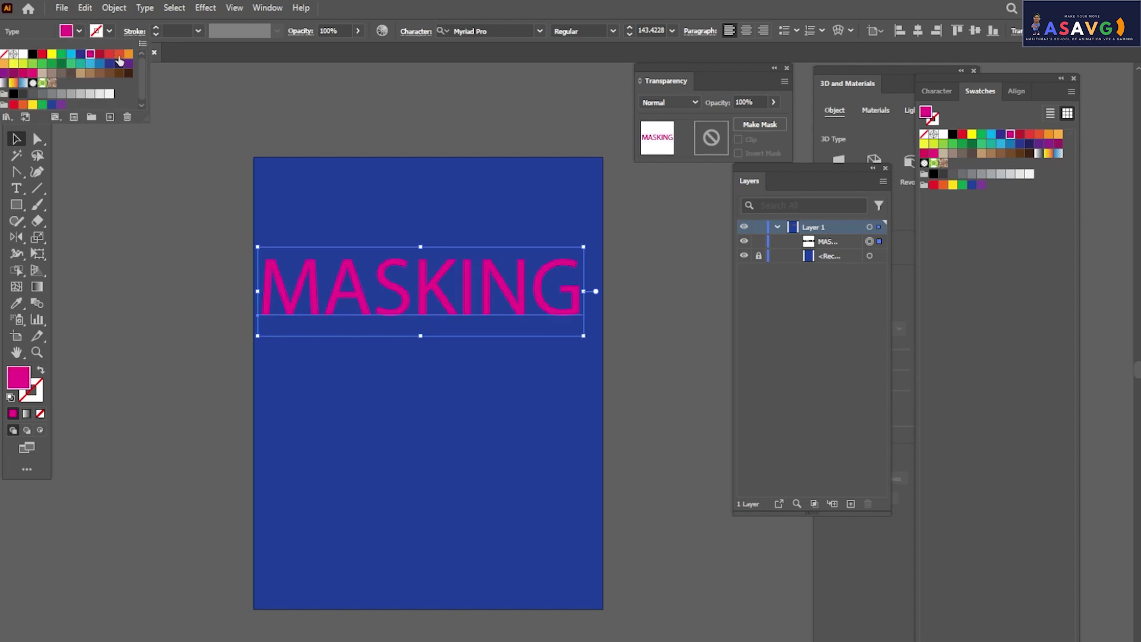
click(119, 55)
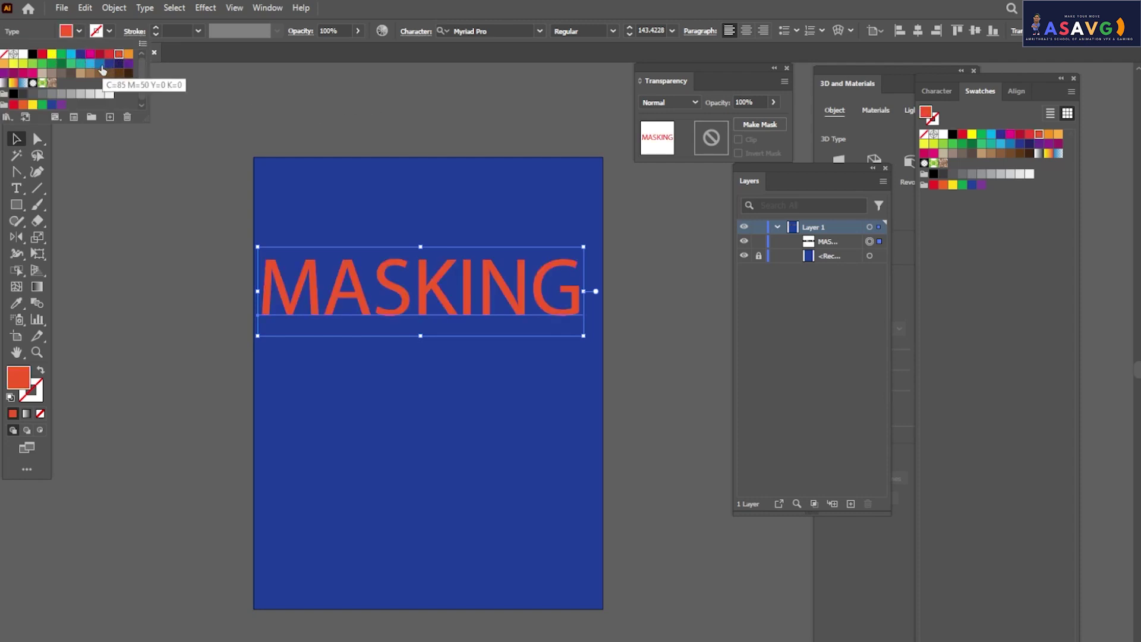
click(102, 70)
click(24, 63)
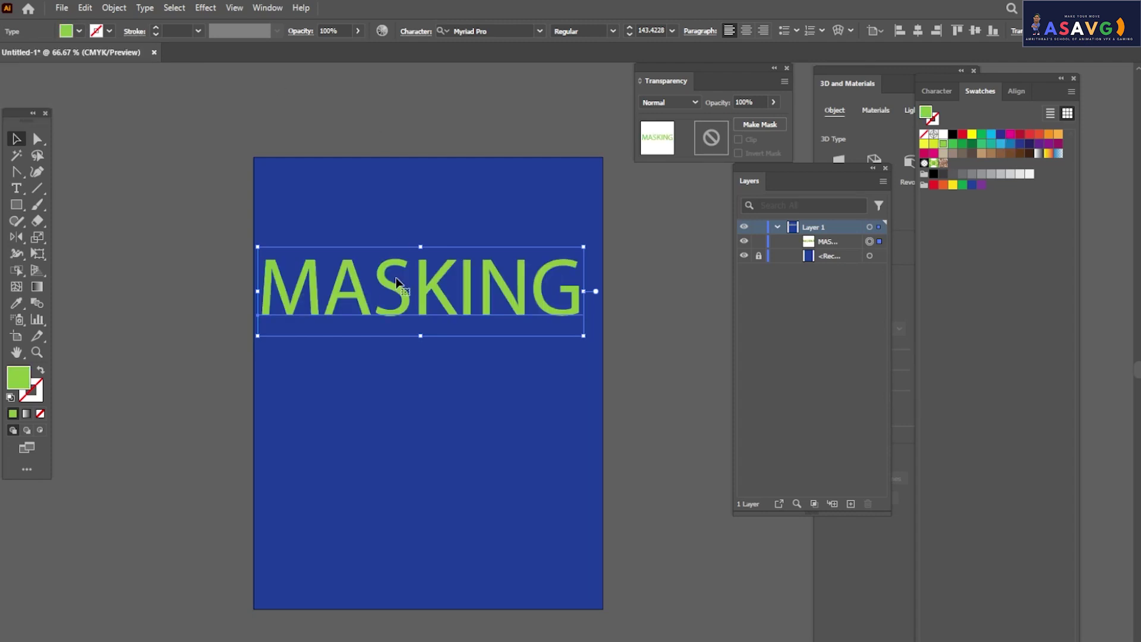
drag(393, 303, 405, 322)
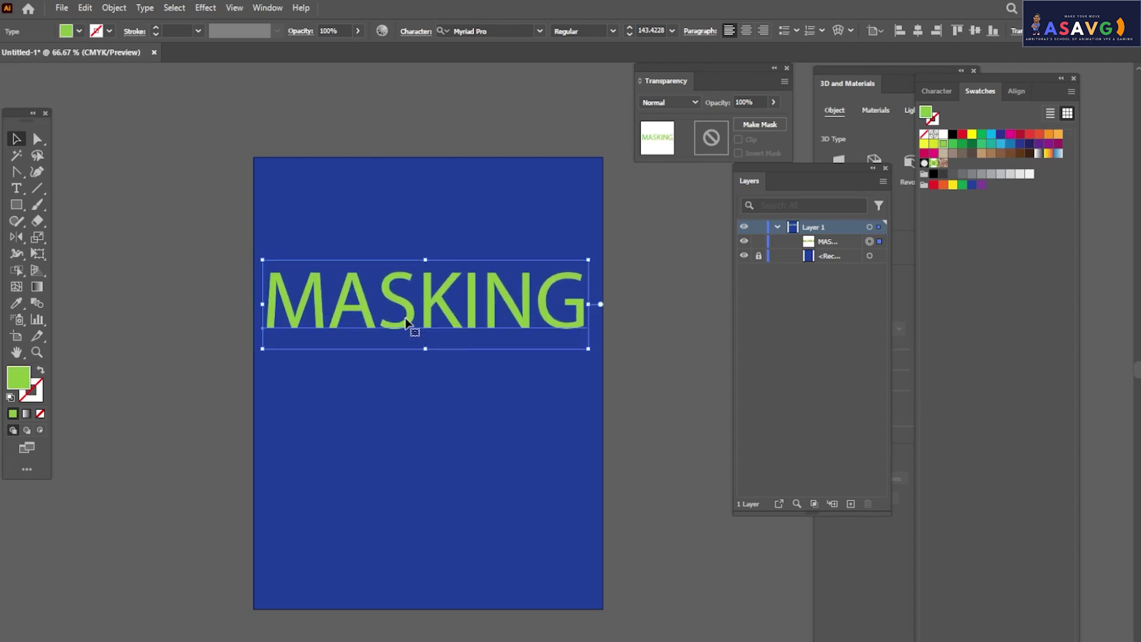
click(744, 241)
Unhide MASKING and paste a copy positioned exactly over the original
click(744, 241)
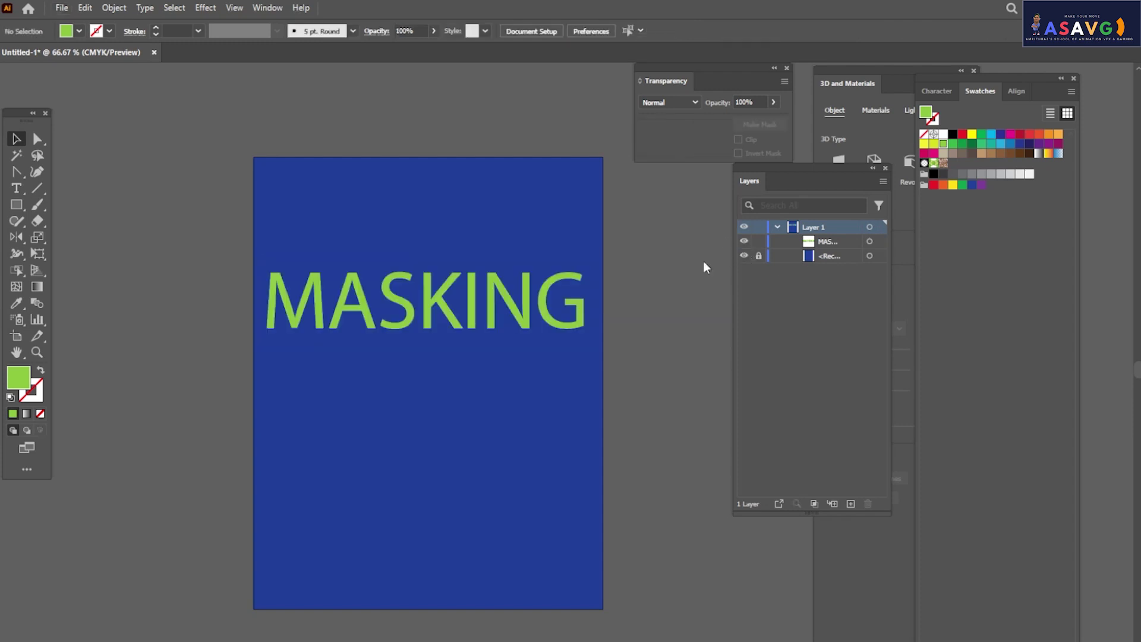
drag(427, 314, 432, 377)
key(ctrl+z)
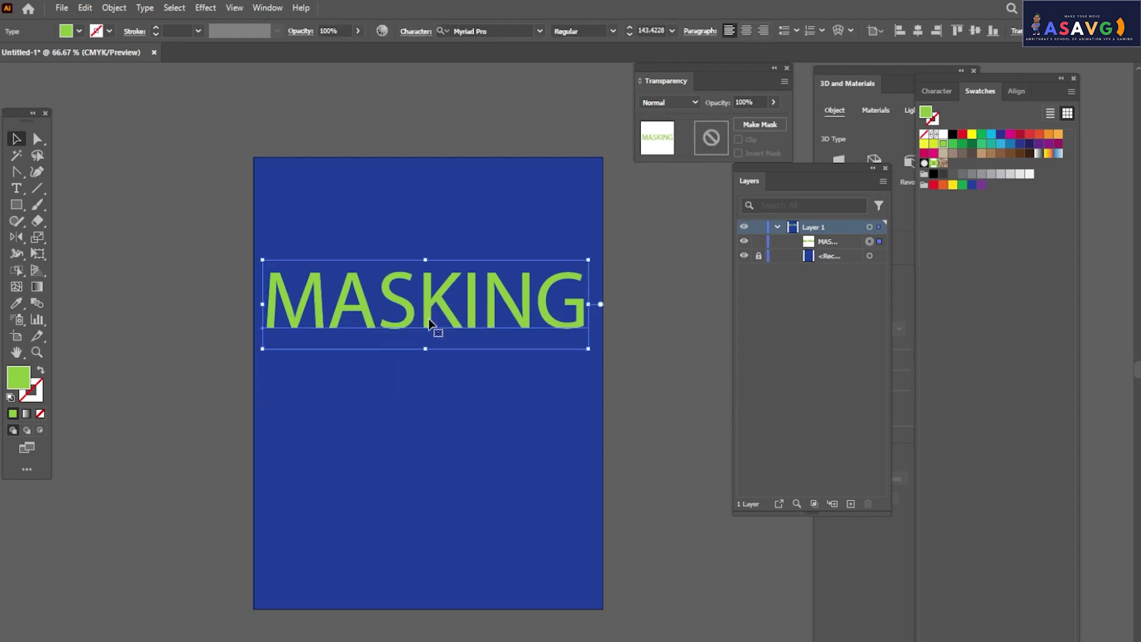
key(ctrl+shift+a)
key(ctrl+v)
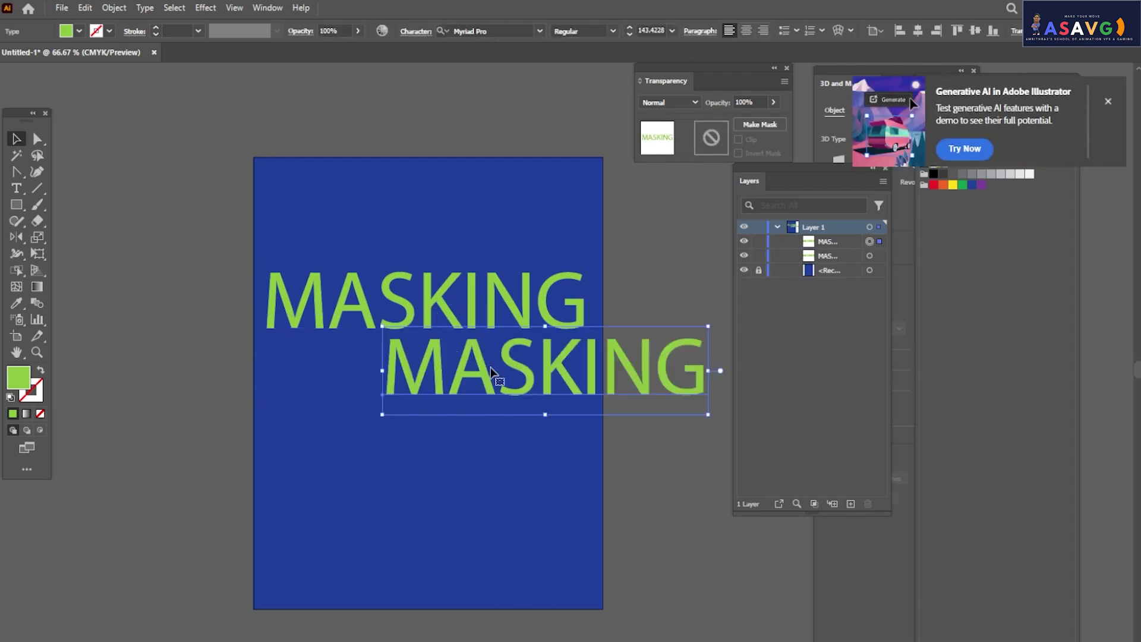
drag(523, 389, 402, 313)
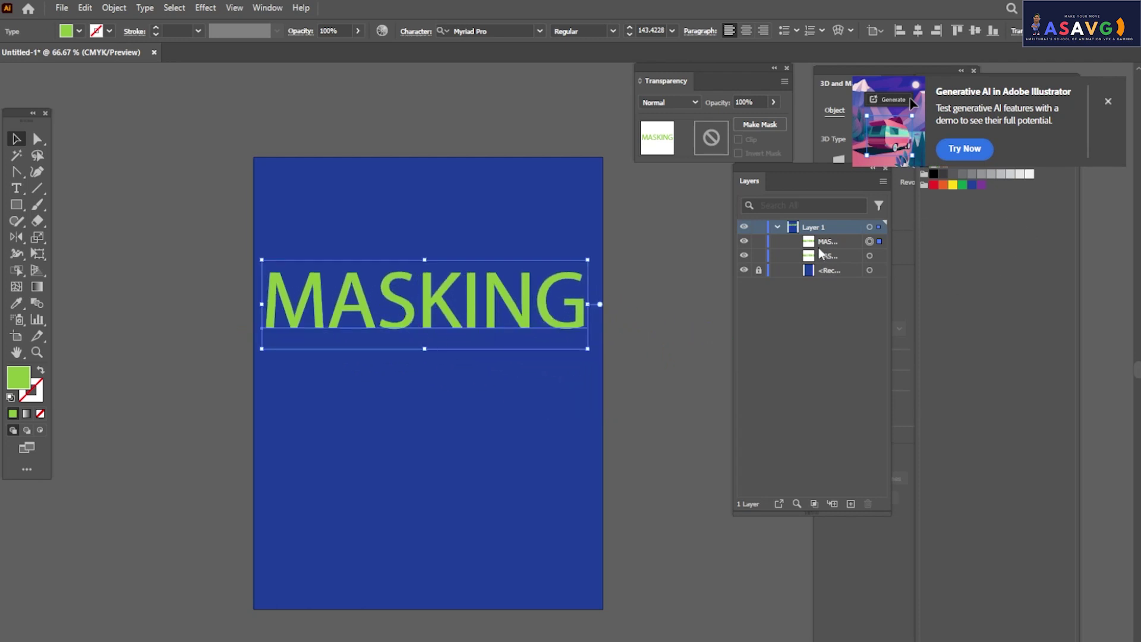
click(744, 241)
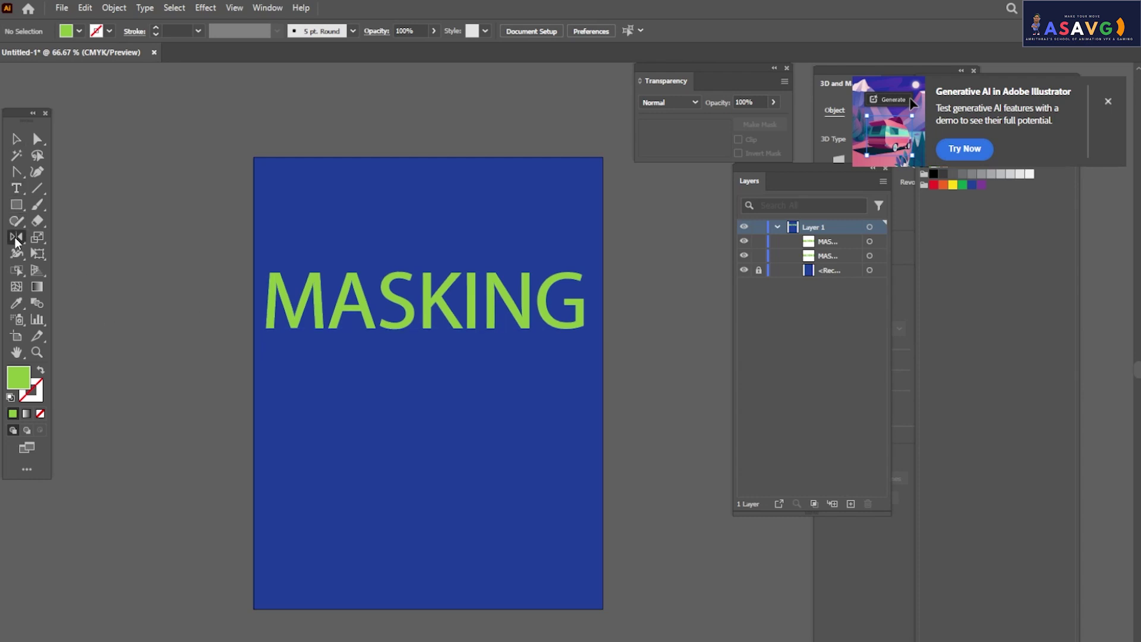
Select the top MASKING copy and switch to the Reflect tool
drag(16, 237, 75, 260)
click(17, 138)
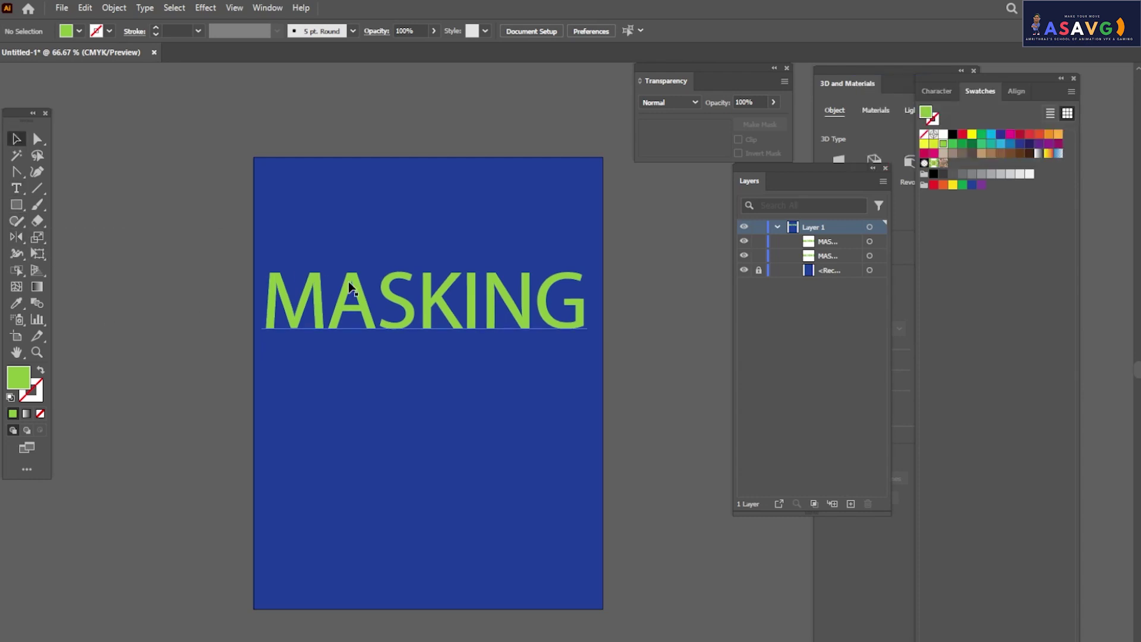
click(356, 291)
drag(16, 220, 19, 240)
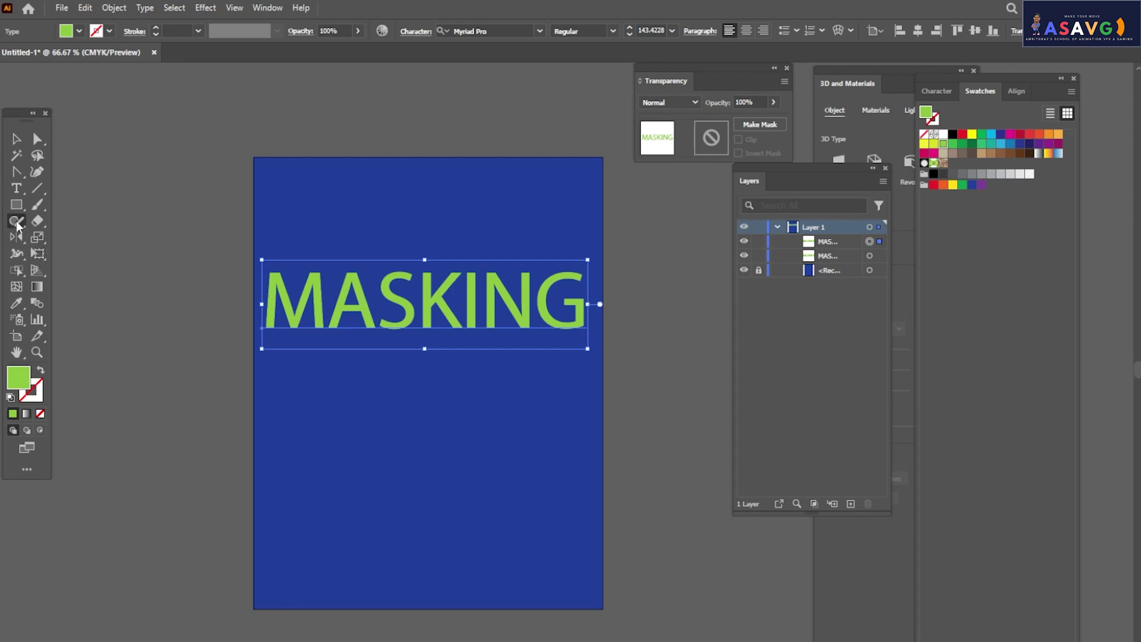
click(20, 241)
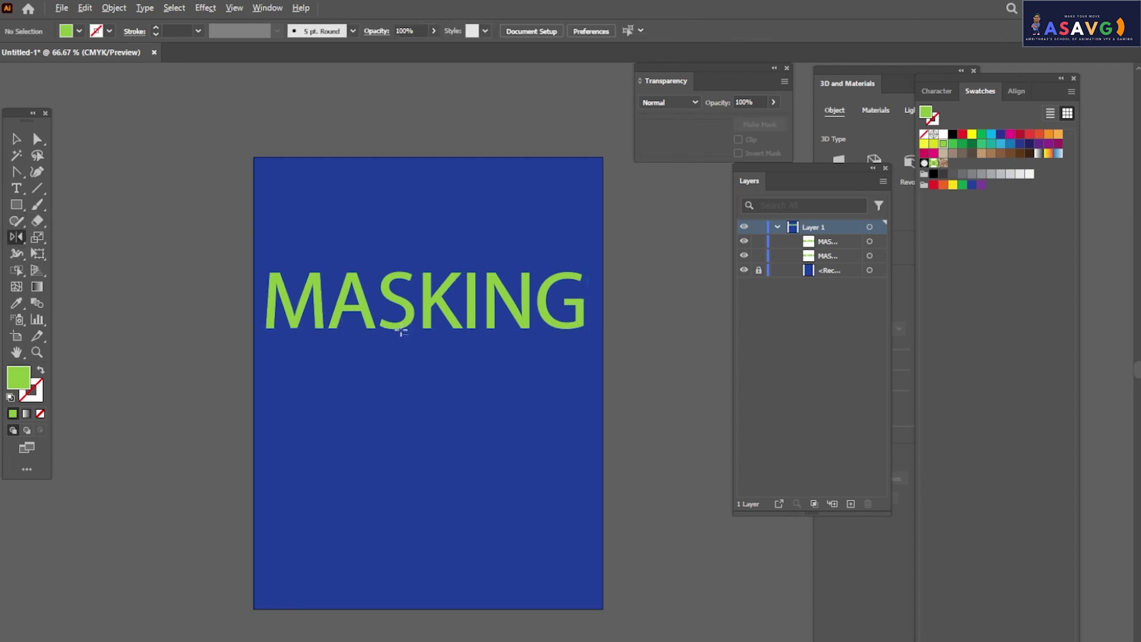
Try a vertical-axis reflection of MASKING, then cancel it
alt+click(423, 327)
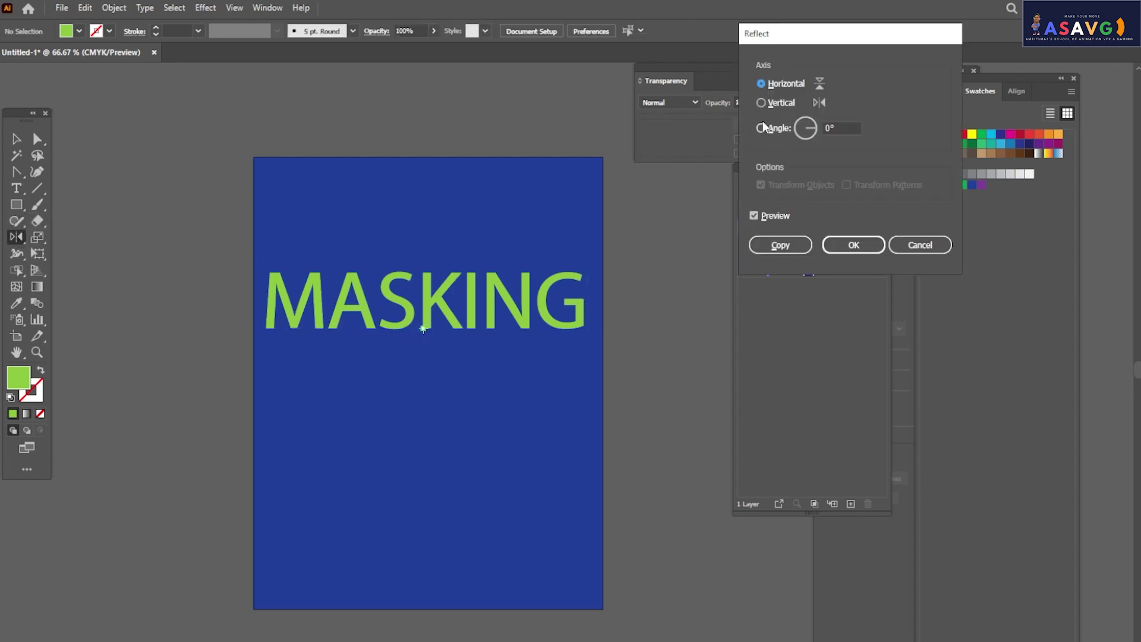
click(760, 103)
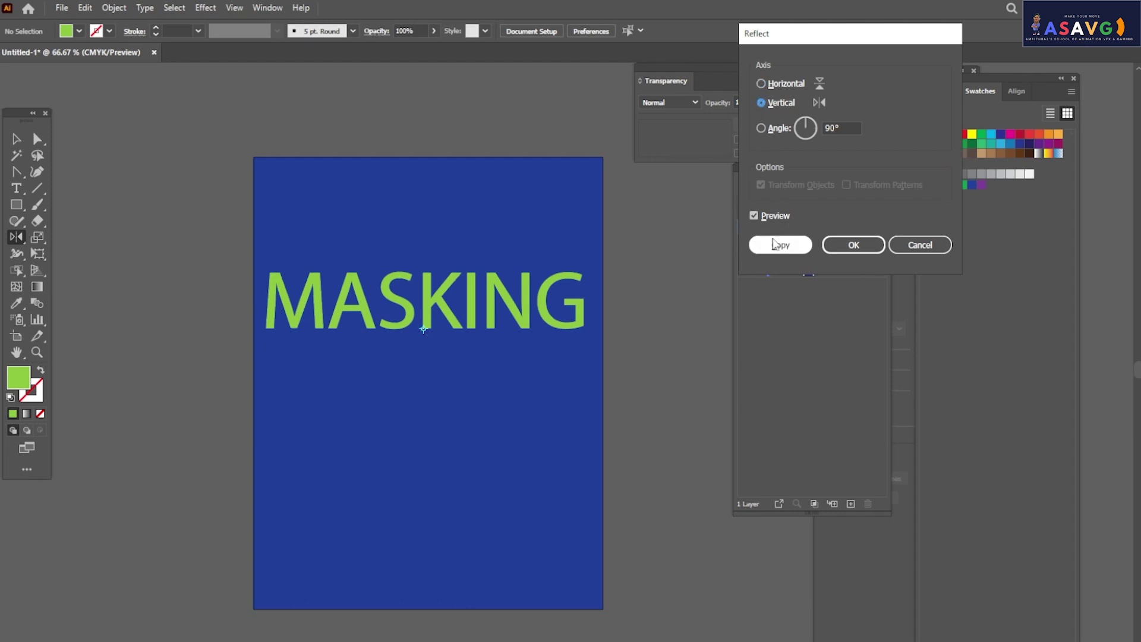
click(915, 245)
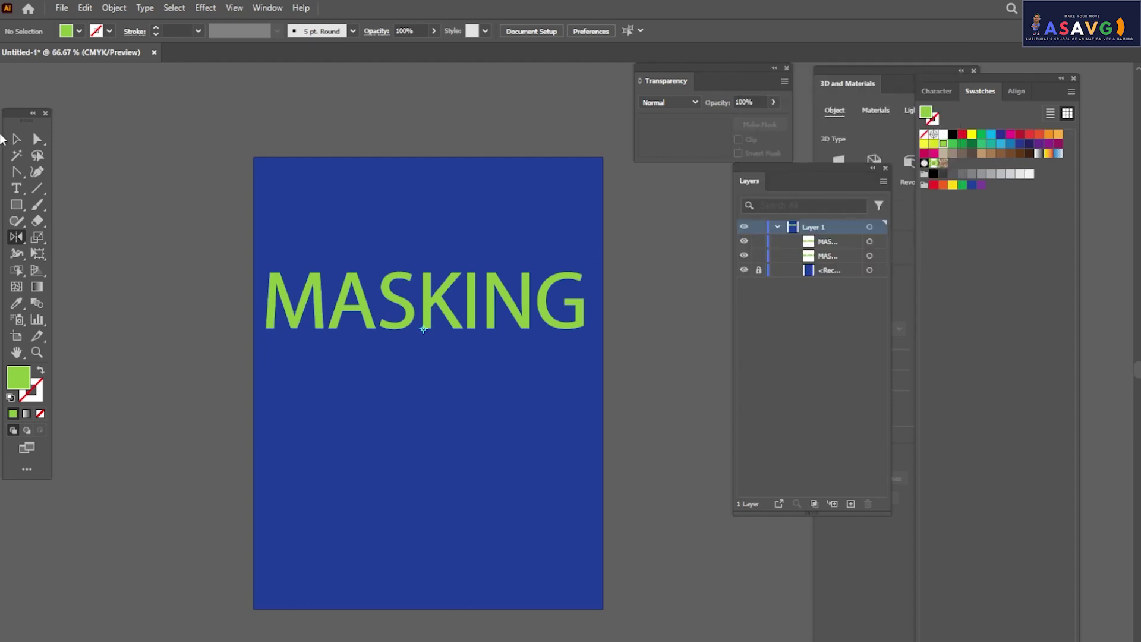
click(17, 138)
Move the duplicate lower and create a horizontally mirrored copy beneath it
drag(404, 316, 402, 416)
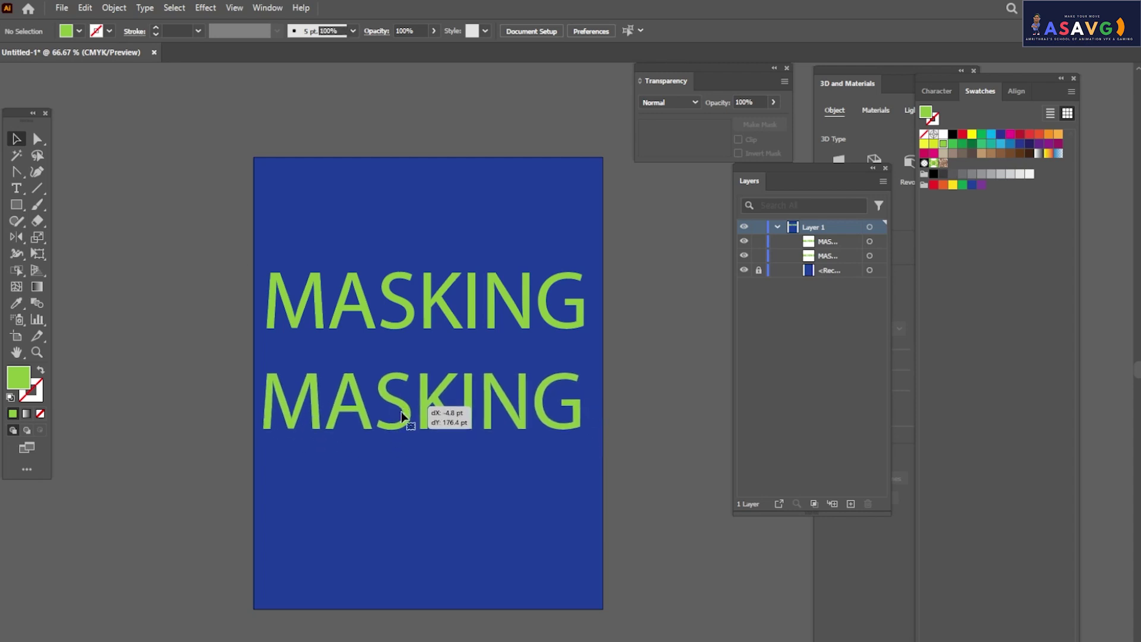
click(17, 237)
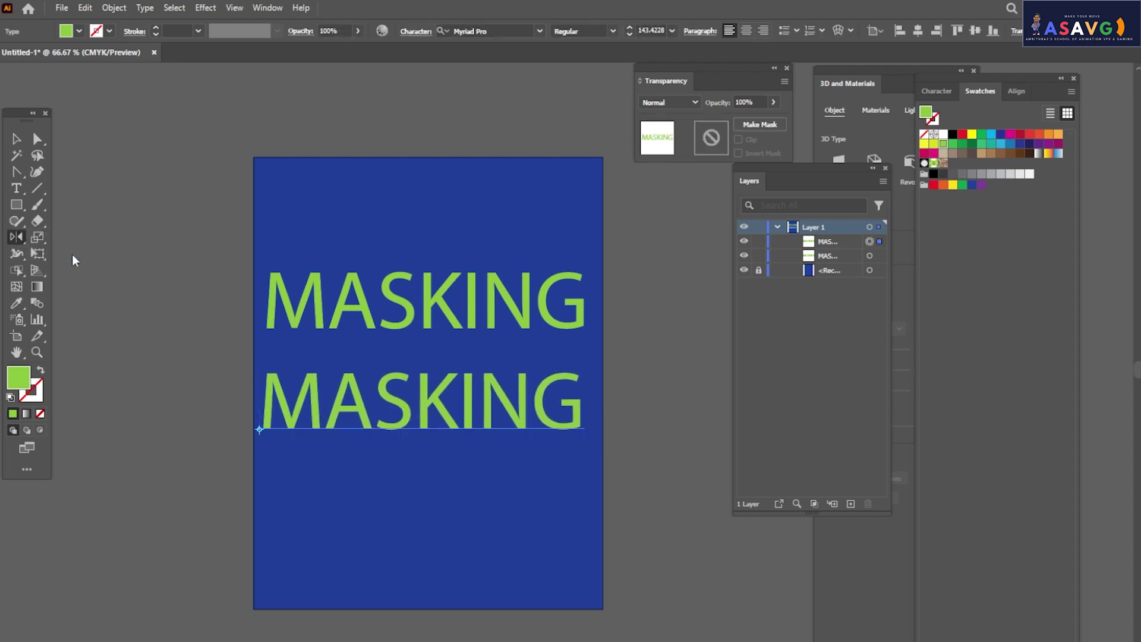
alt+click(431, 433)
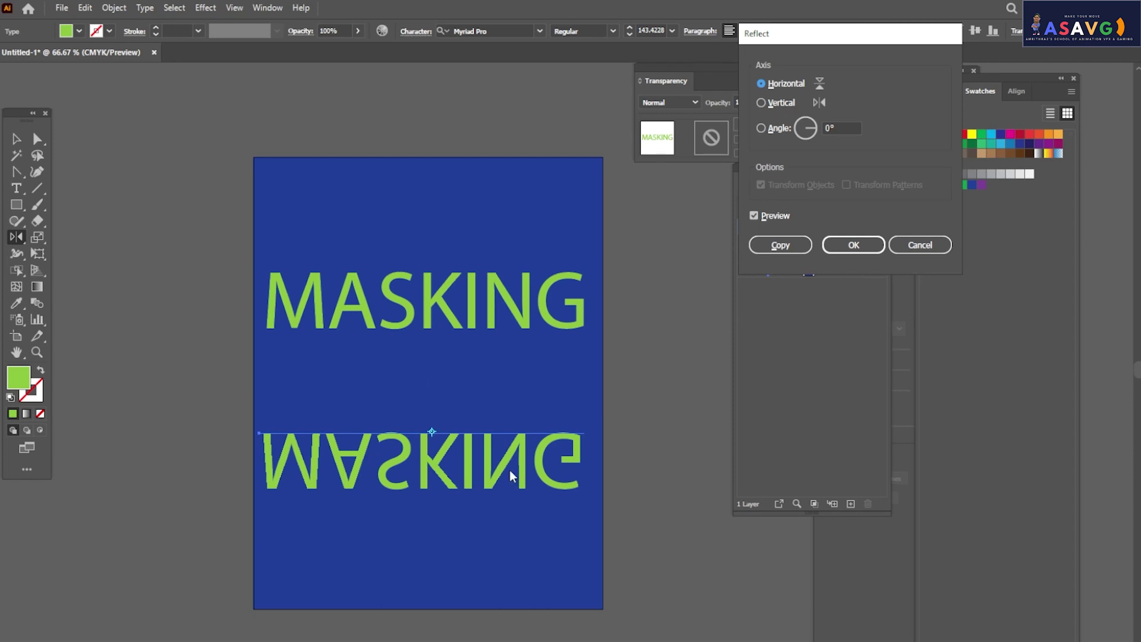
click(780, 245)
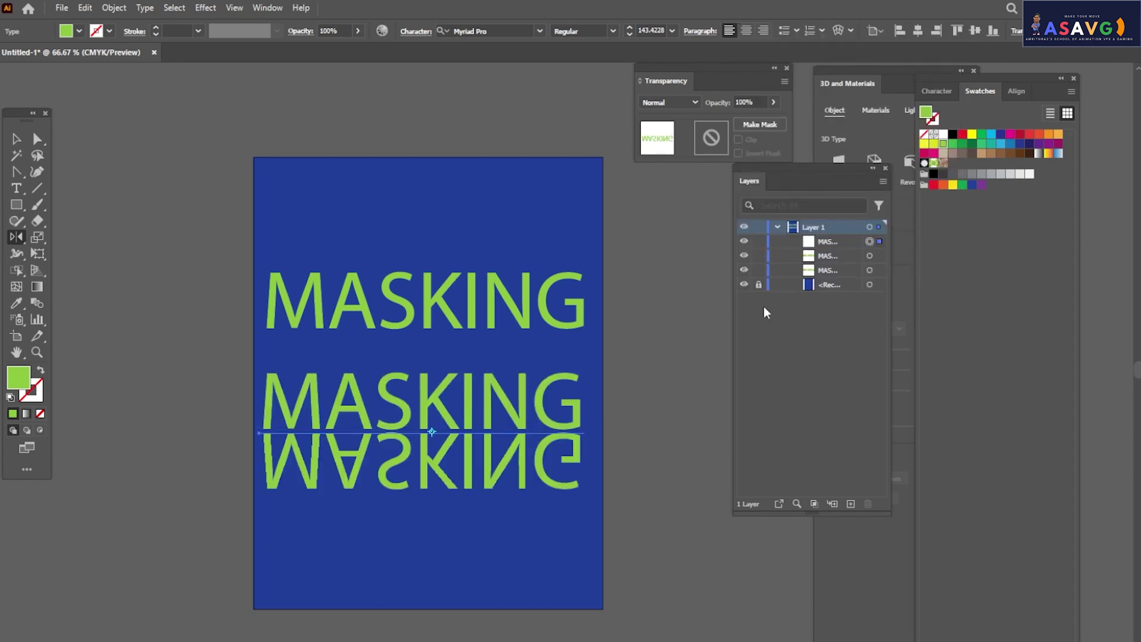
Delete the extra upright MASKING copy and nudge the mirrored text into place
click(17, 138)
click(402, 315)
key(Delete)
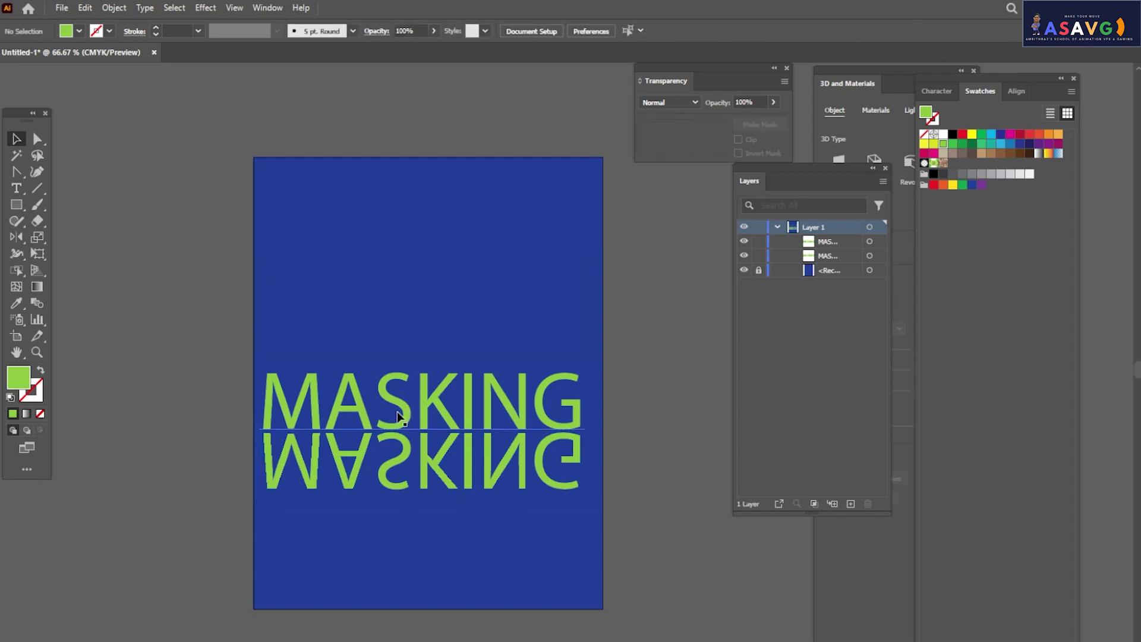
drag(416, 469, 427, 484)
Move both MASKING texts up toward the page centre, then target the mirrored text's layer
shift+click(279, 380)
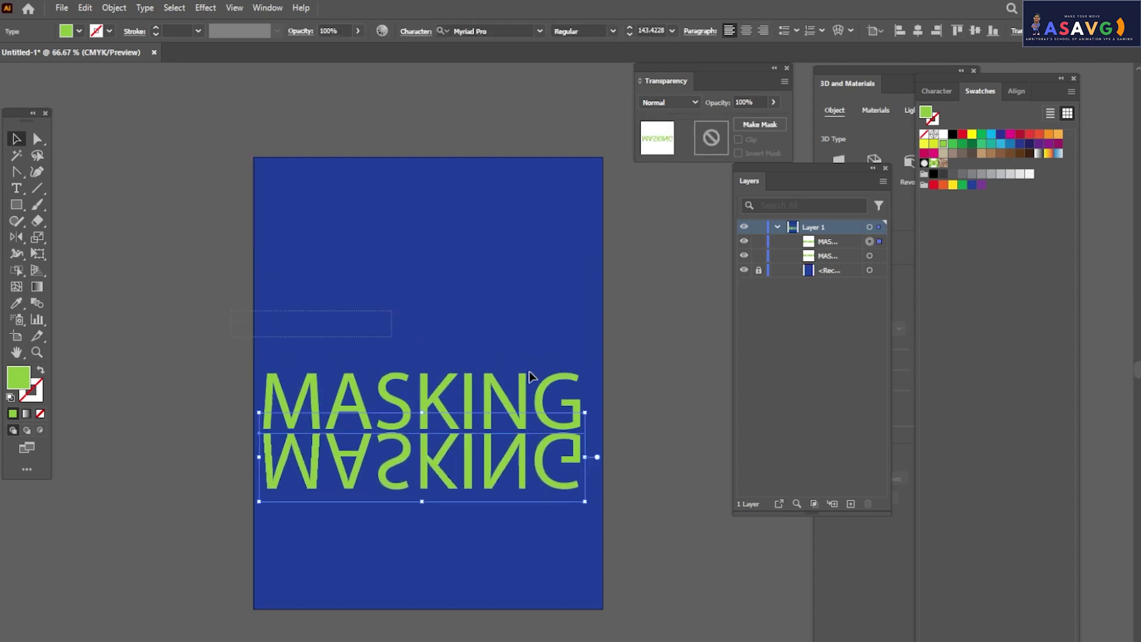
drag(441, 408, 448, 341)
click(664, 394)
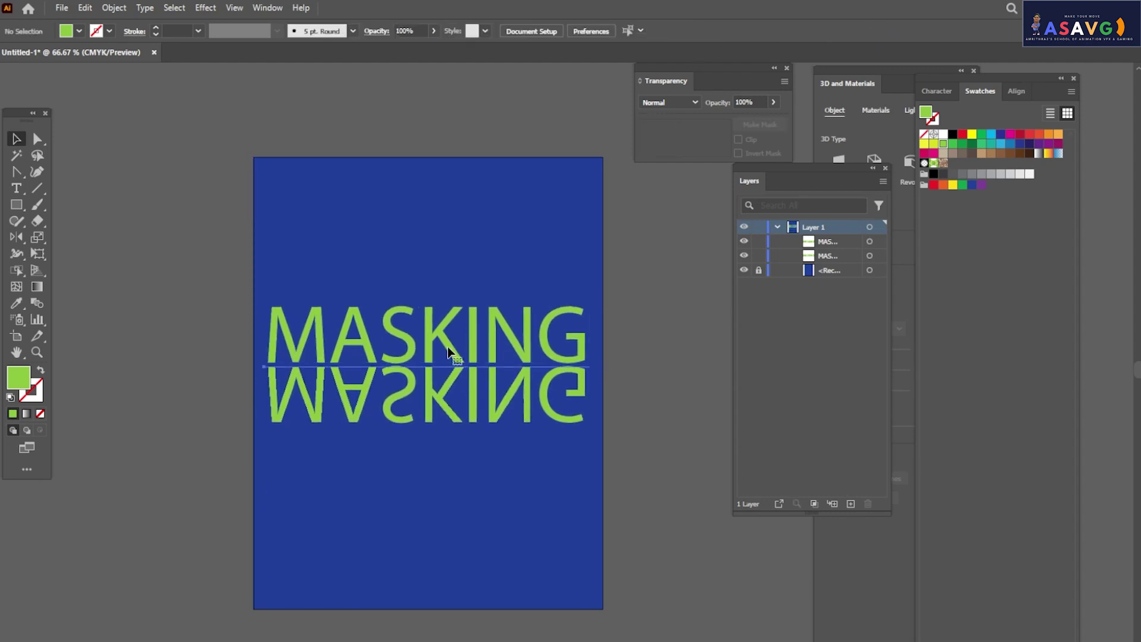
click(448, 347)
click(744, 242)
click(829, 241)
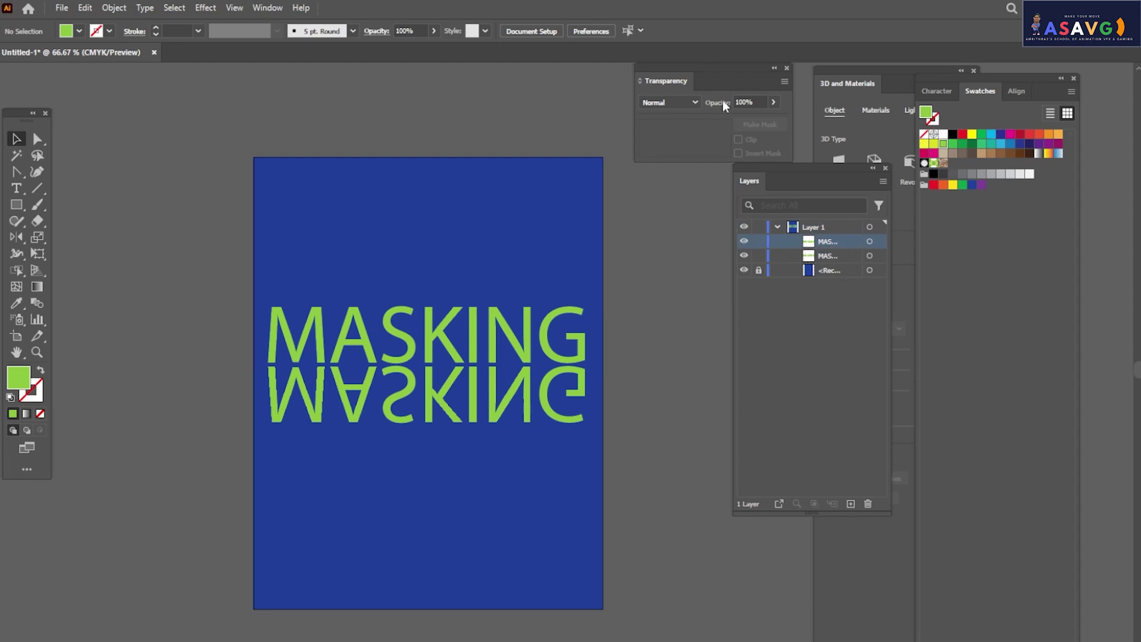
Apply Make Mask to the mirrored MASKING text and enter its opacity-mask editing
drag(720, 71, 682, 64)
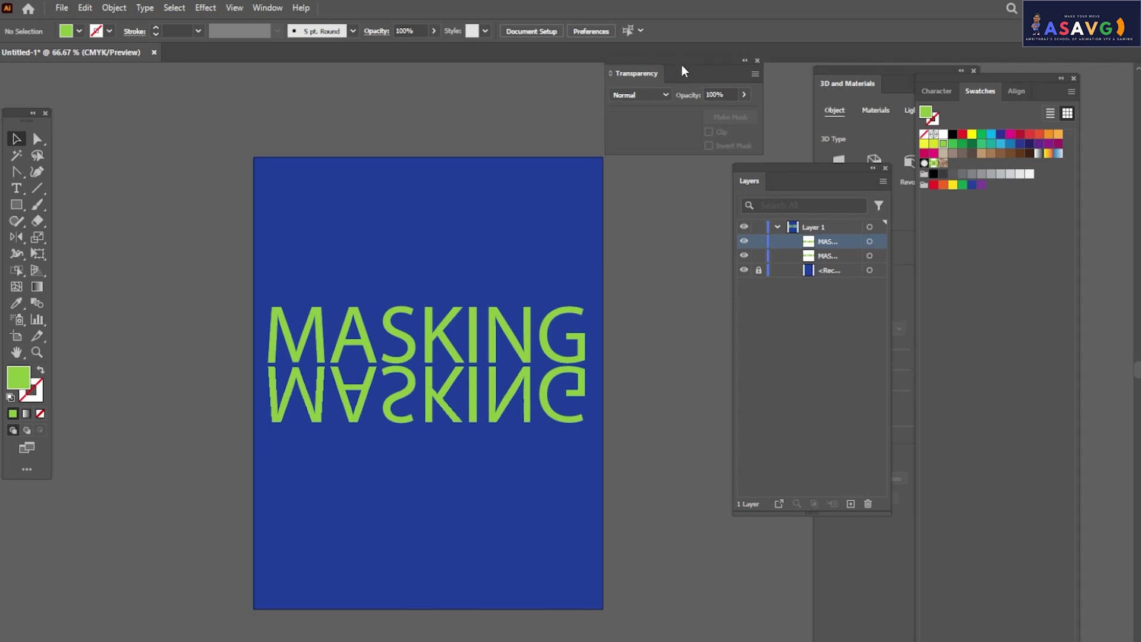
click(439, 385)
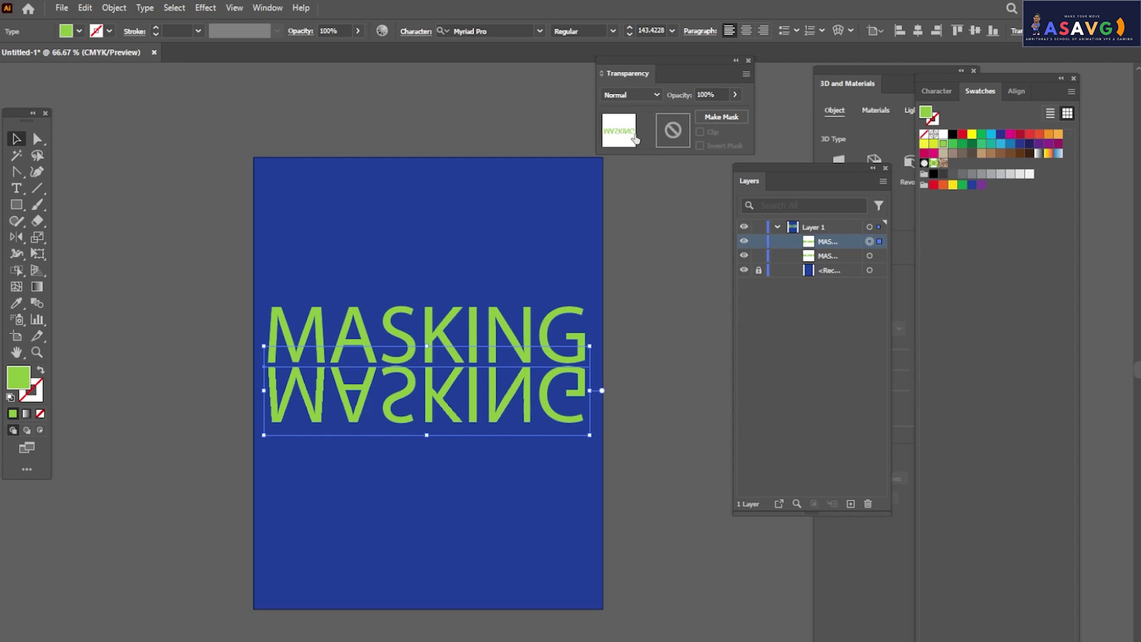
click(718, 118)
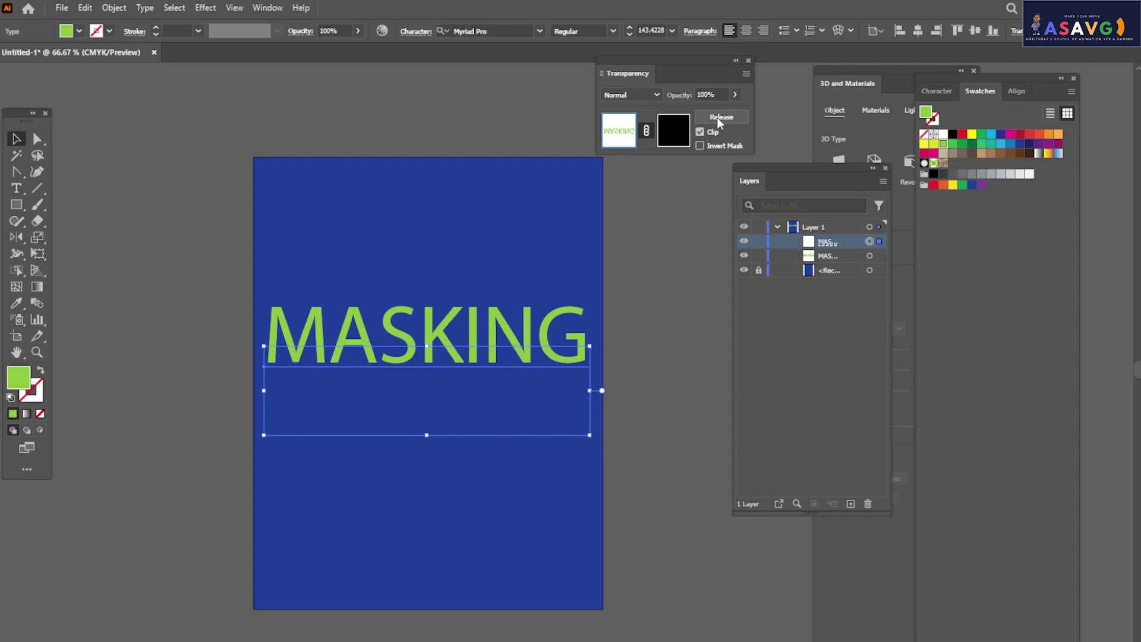
click(683, 140)
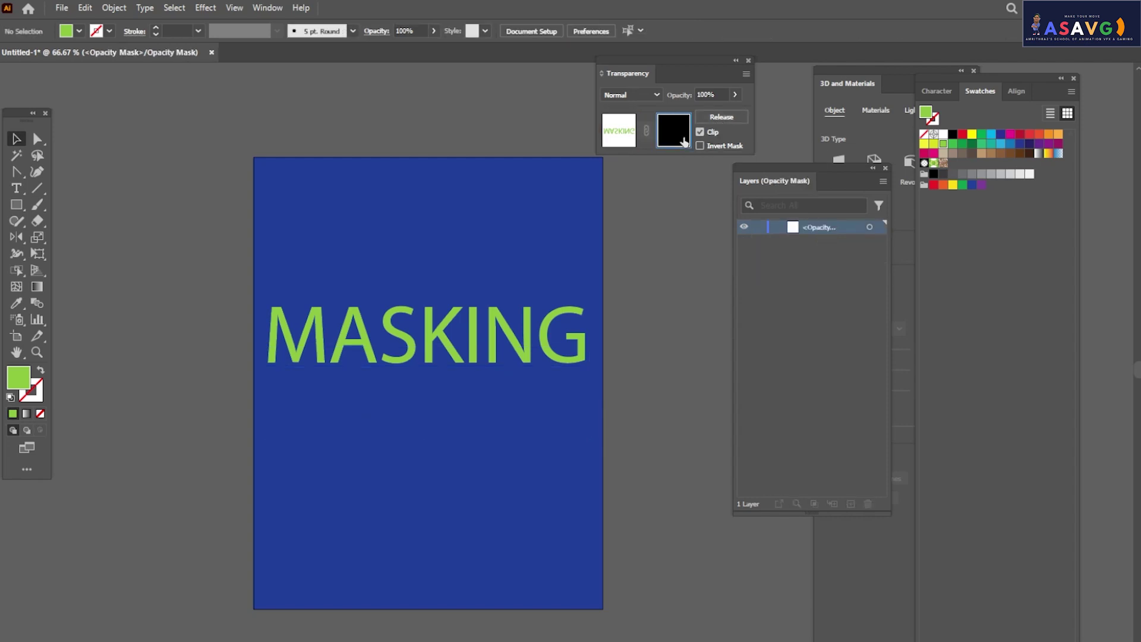
click(16, 205)
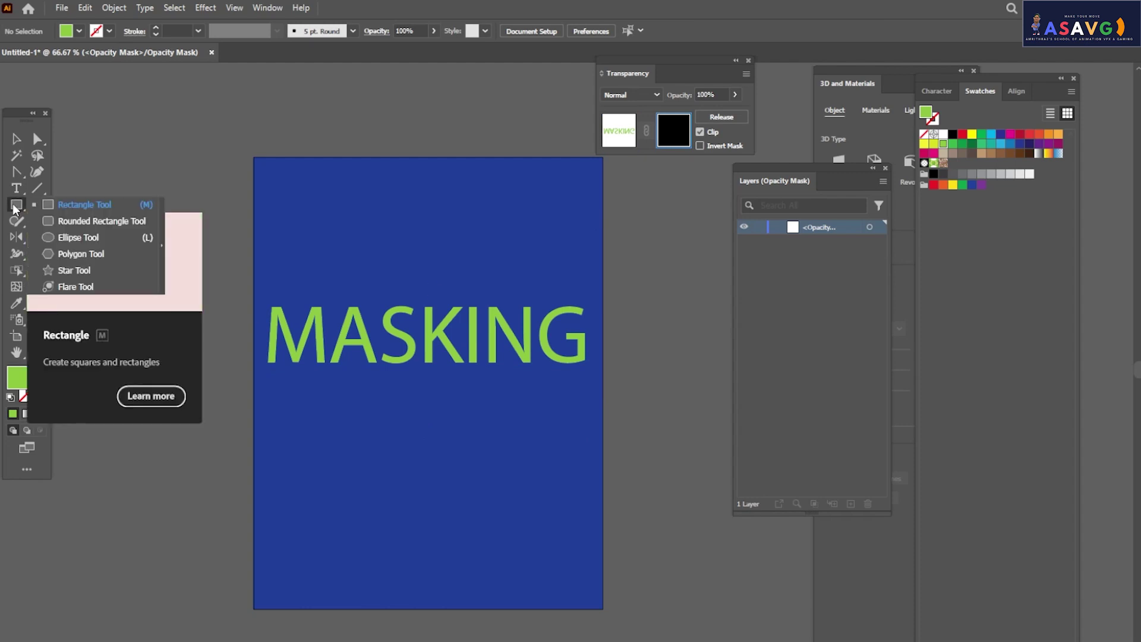
Draw an ellipse over the mirrored text inside the opacity mask
click(62, 238)
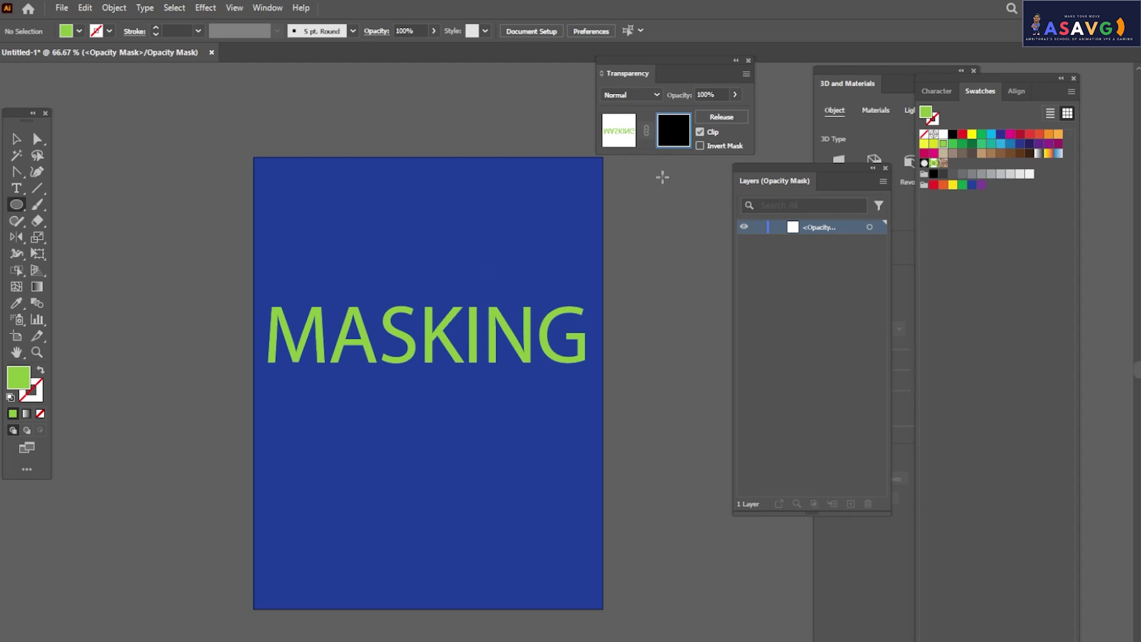
click(615, 138)
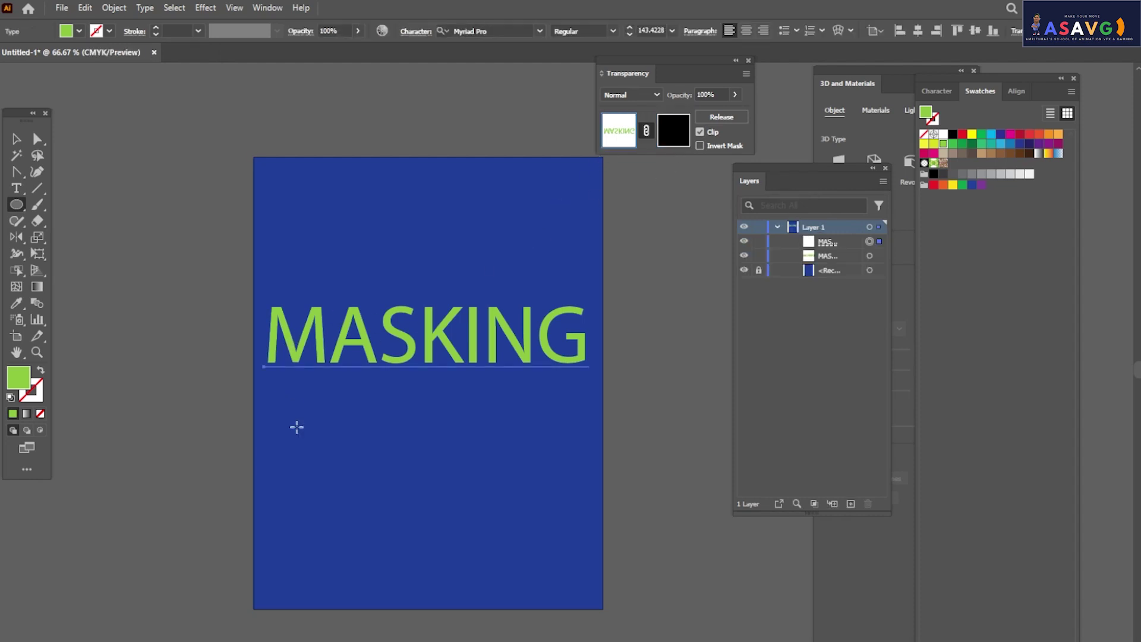
drag(298, 426, 693, 517)
key(ctrl+z)
click(675, 134)
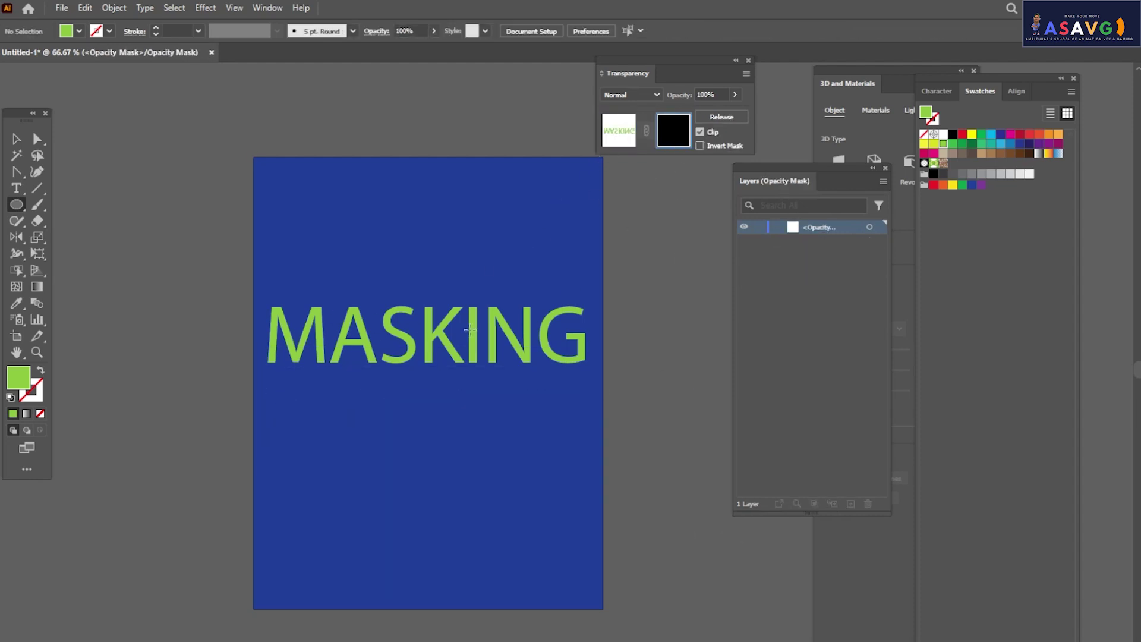
mouse_move(266, 382)
mouse_down()
mouse_move(568, 441)
mouse_move(604, 486)
mouse_up()
key(v)
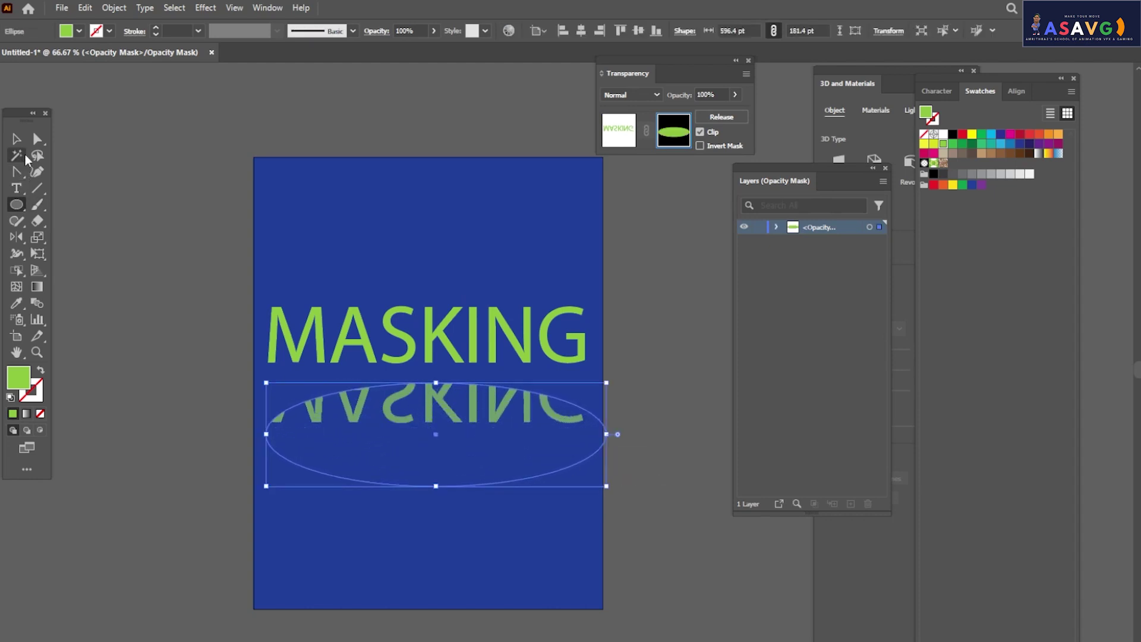
Resize the ellipse to cover the reflection and set its opacity to 50%
mouse_move(436, 383)
mouse_down()
mouse_move(436, 330)
mouse_move(436, 353)
mouse_up()
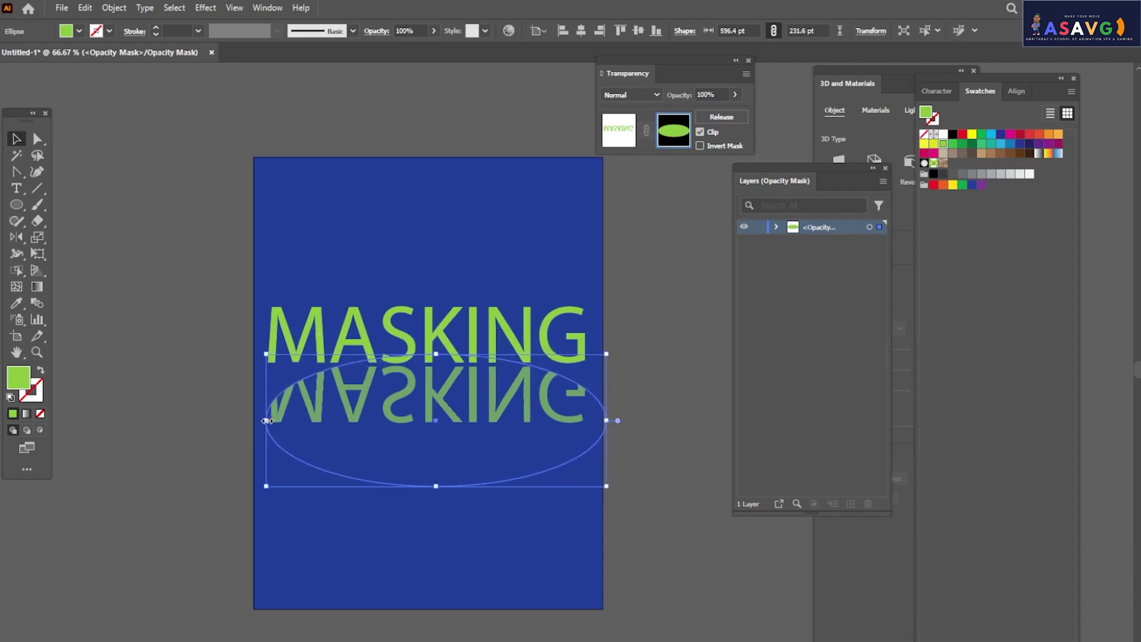
mouse_move(266, 420)
mouse_down()
mouse_move(244, 417)
mouse_move(256, 420)
mouse_up()
drag(433, 486, 446, 420)
click(734, 95)
drag(734, 112, 707, 111)
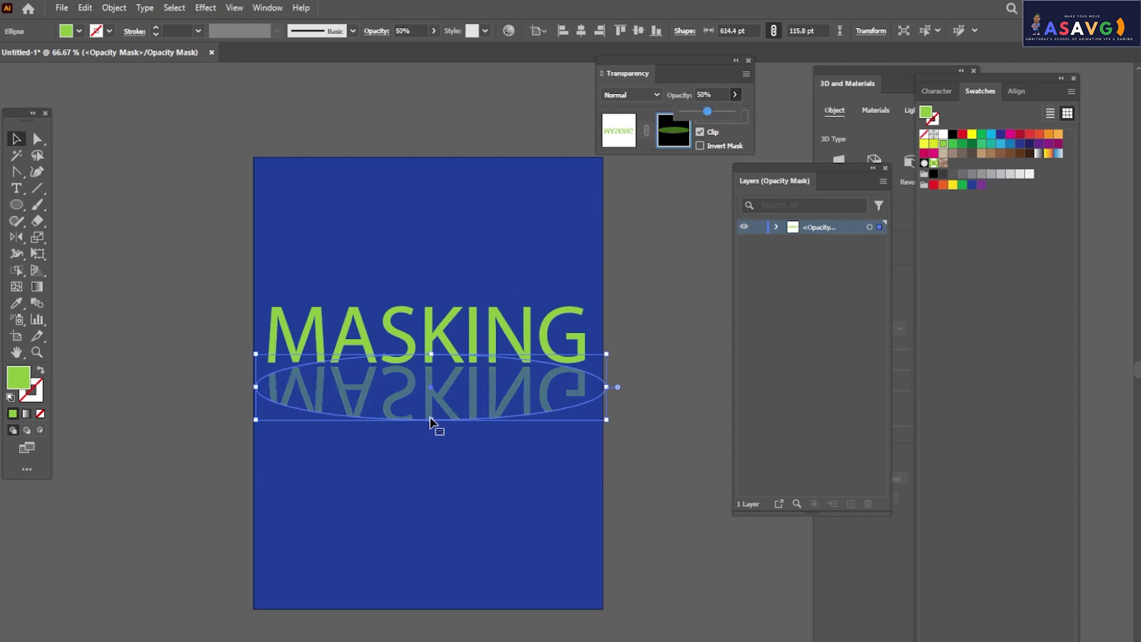
mouse_move(437, 420)
mouse_down()
mouse_move(447, 385)
mouse_move(434, 416)
mouse_up()
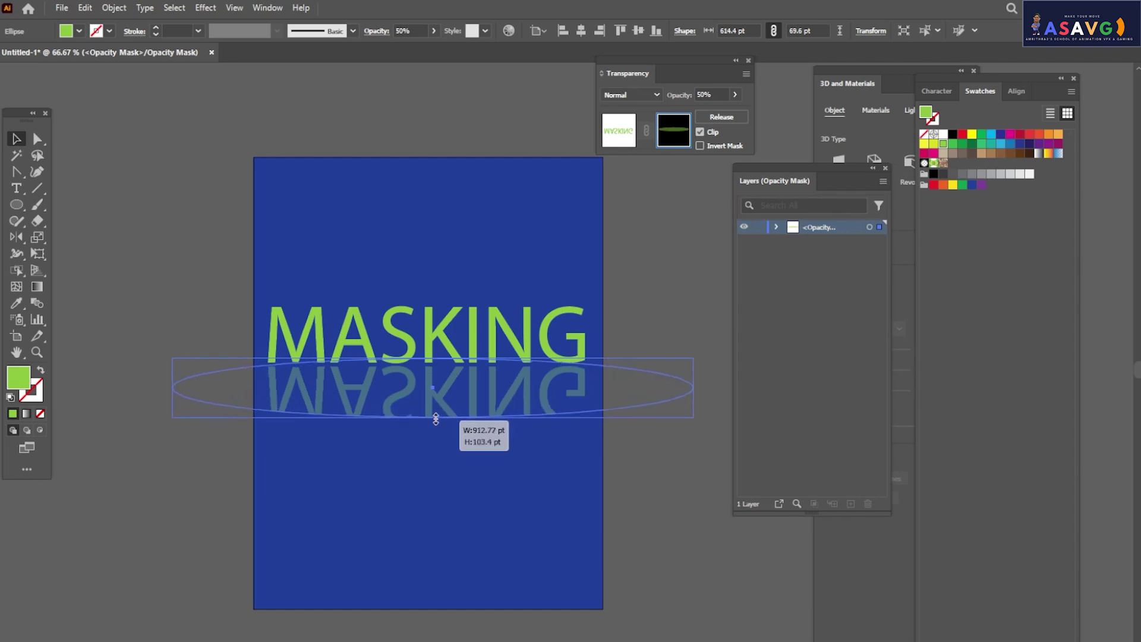
key(ctrl+z)
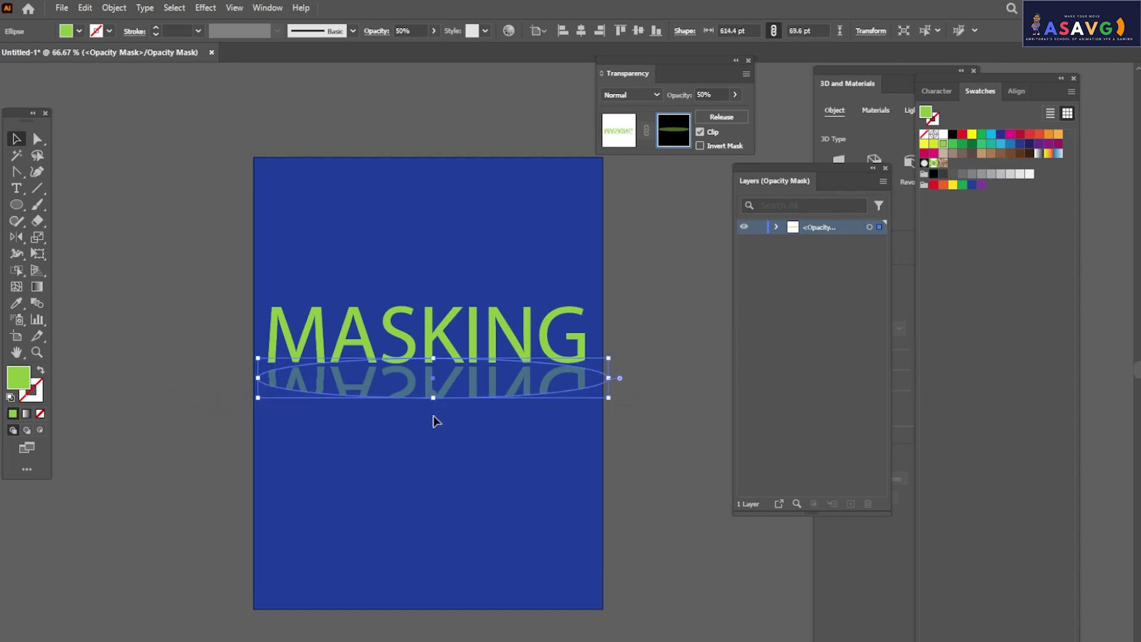
drag(433, 397, 434, 419)
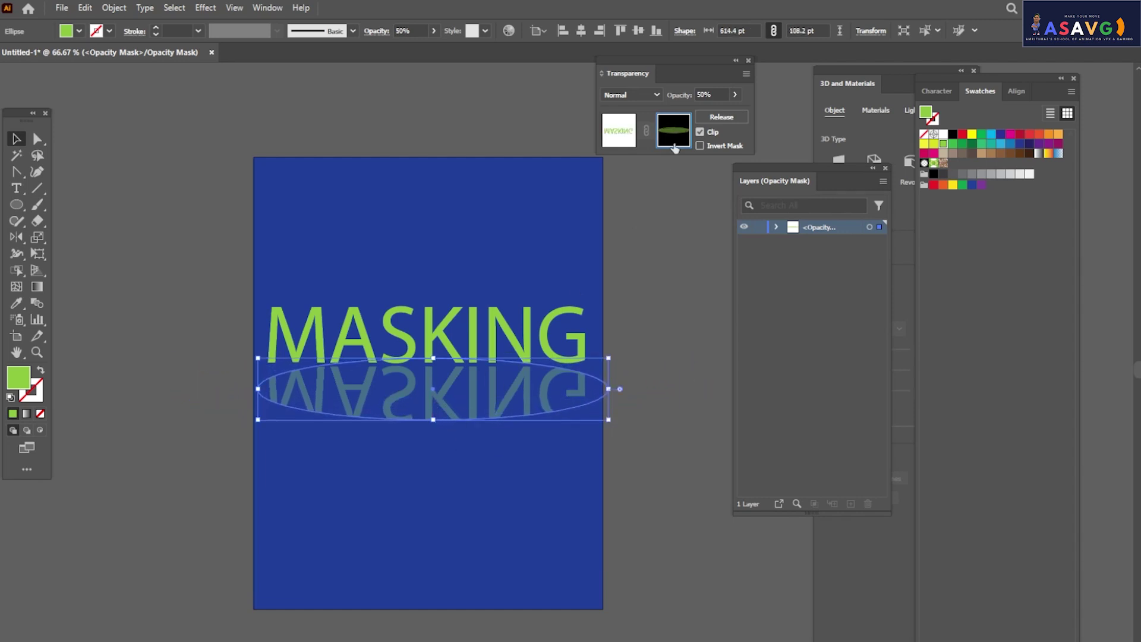
Toggle Clip and Invert Mask in the Transparency panel to compare the reflection
click(701, 132)
click(701, 132)
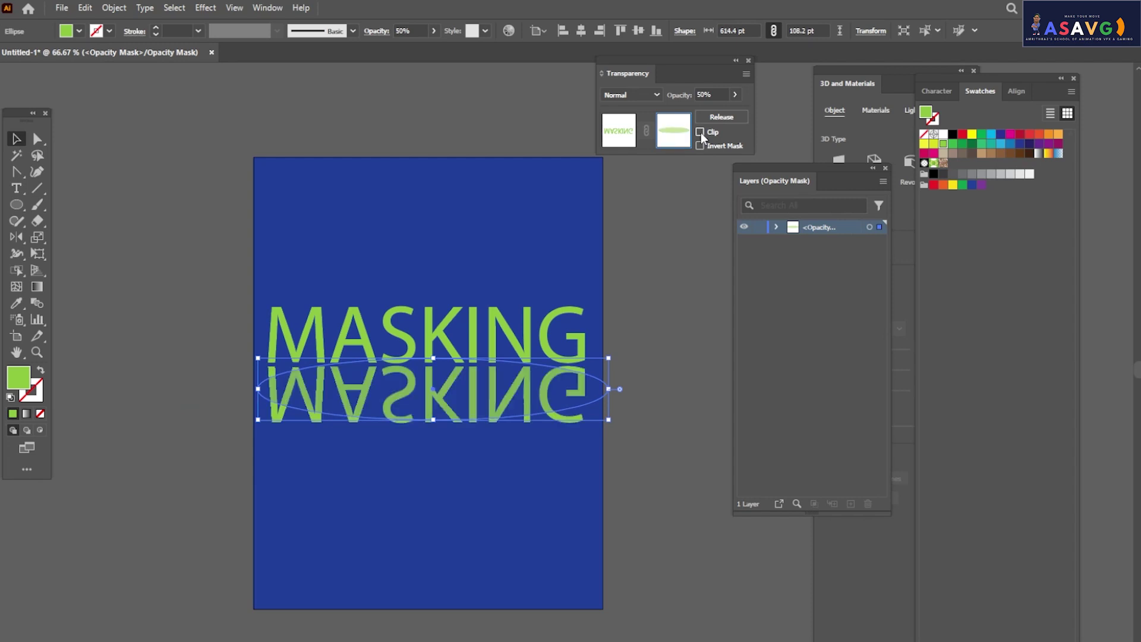
click(700, 146)
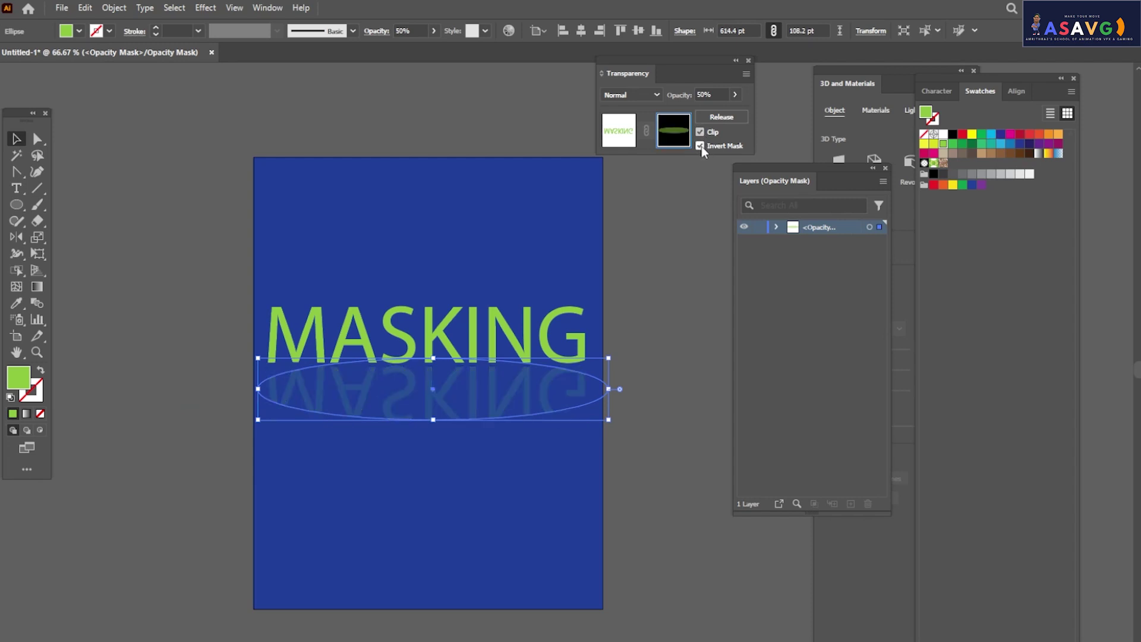
click(701, 146)
click(701, 145)
Adjust the ellipse height, raise mask opacity to 100%, and reset Invert and Clip options
mouse_move(428, 423)
mouse_down()
mouse_move(452, 387)
mouse_move(457, 437)
mouse_up()
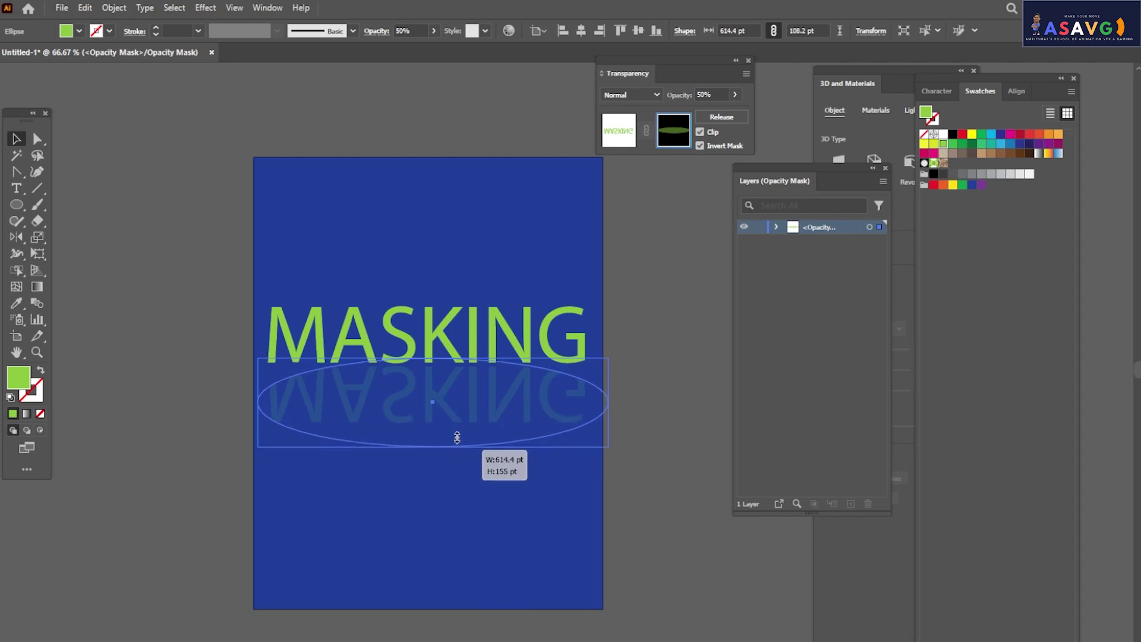
drag(457, 437, 457, 432)
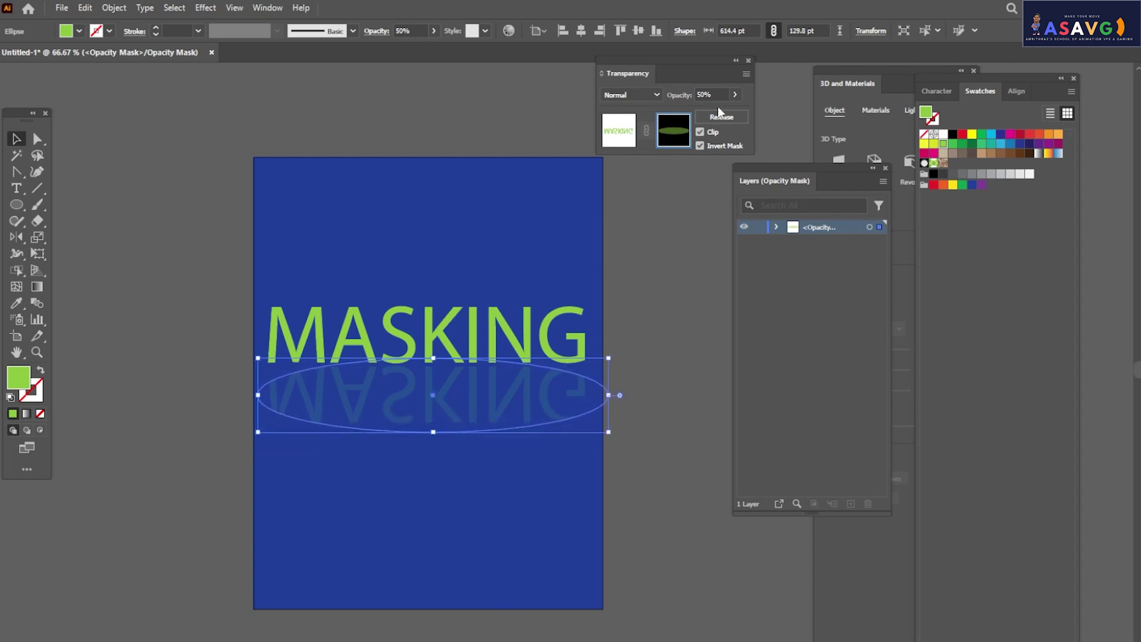
click(735, 94)
drag(707, 112, 737, 112)
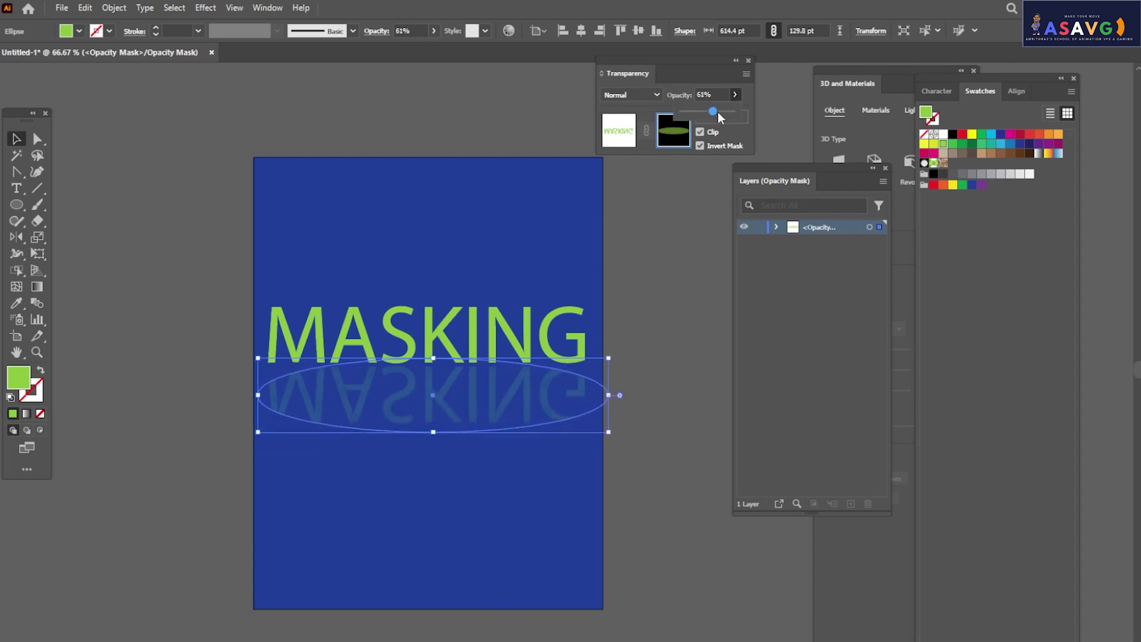
click(699, 145)
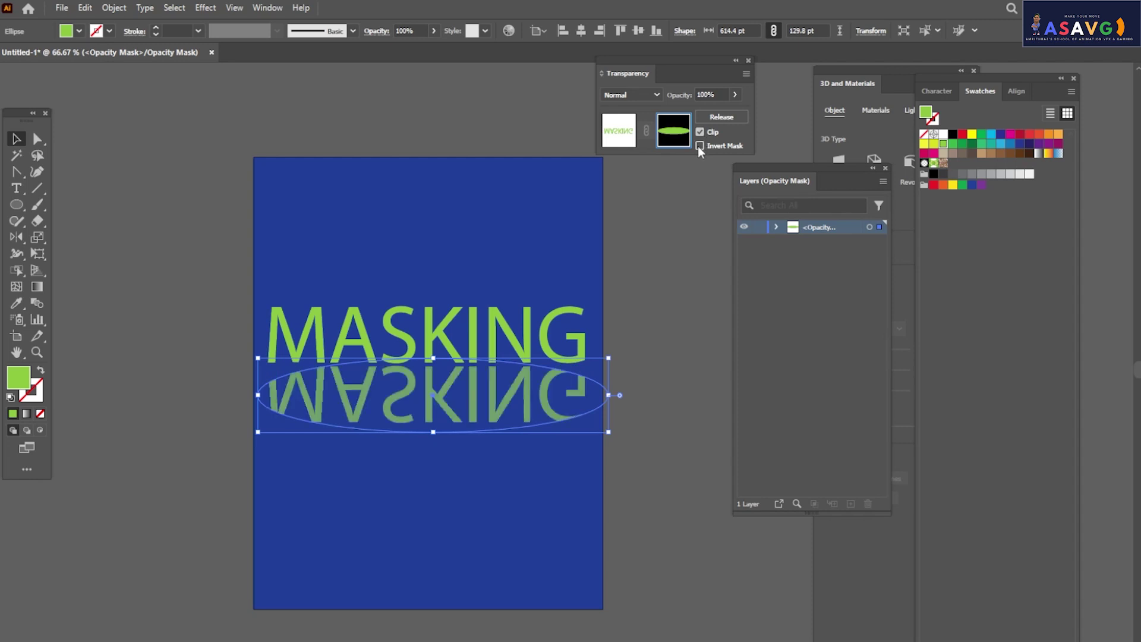
click(701, 132)
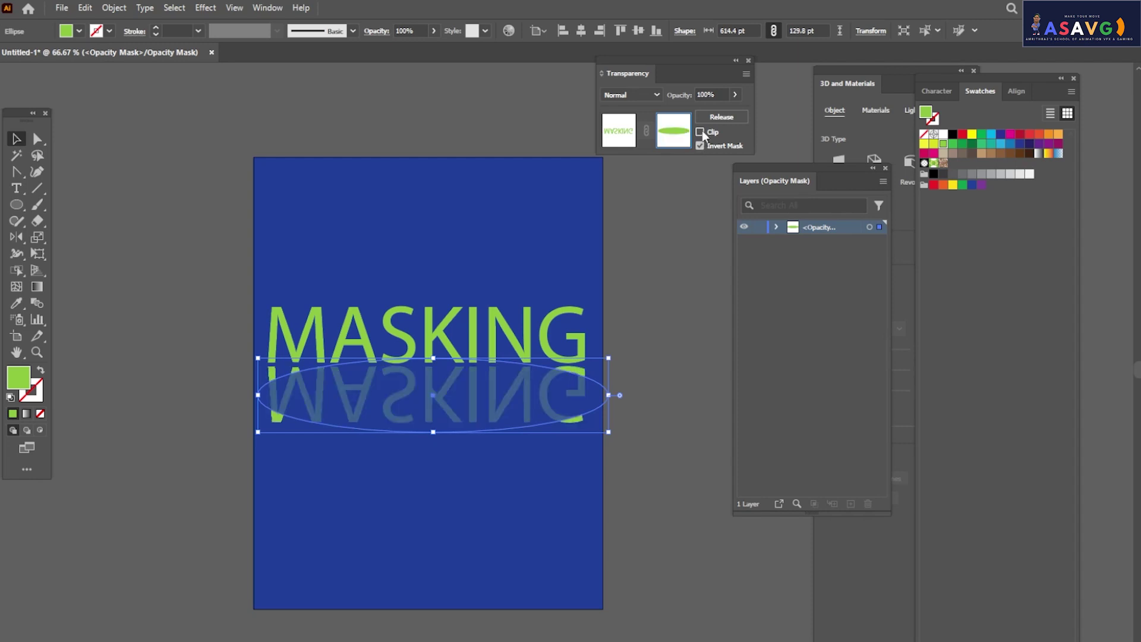
click(701, 132)
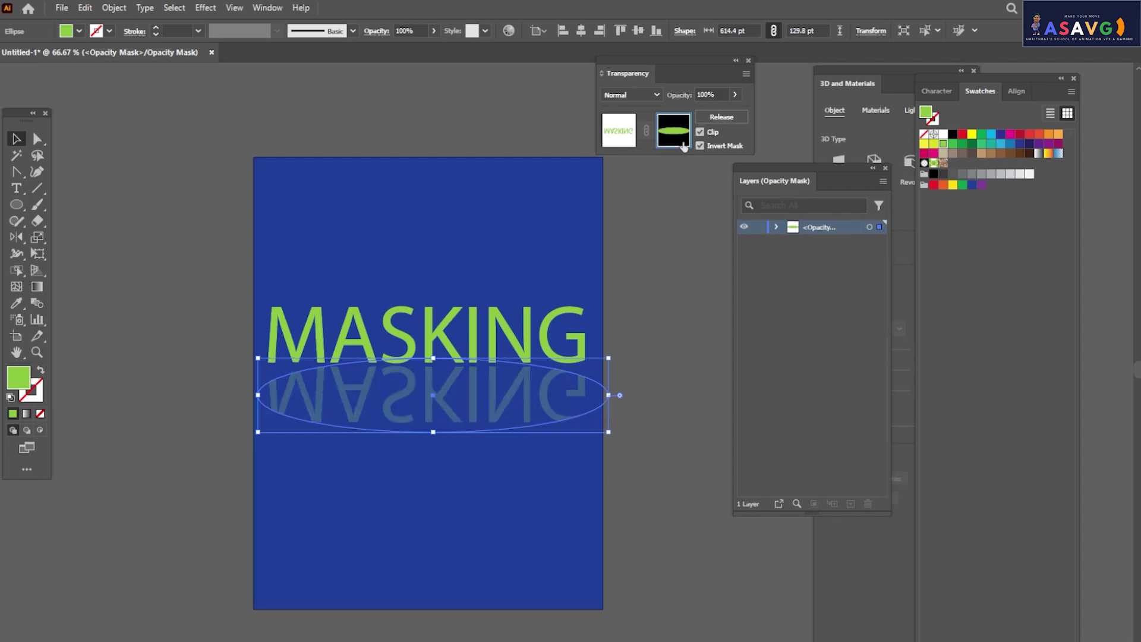
Switch between editing the text artwork and the mask, then deselect the ellipse
click(624, 140)
click(677, 143)
click(621, 141)
click(679, 145)
click(630, 518)
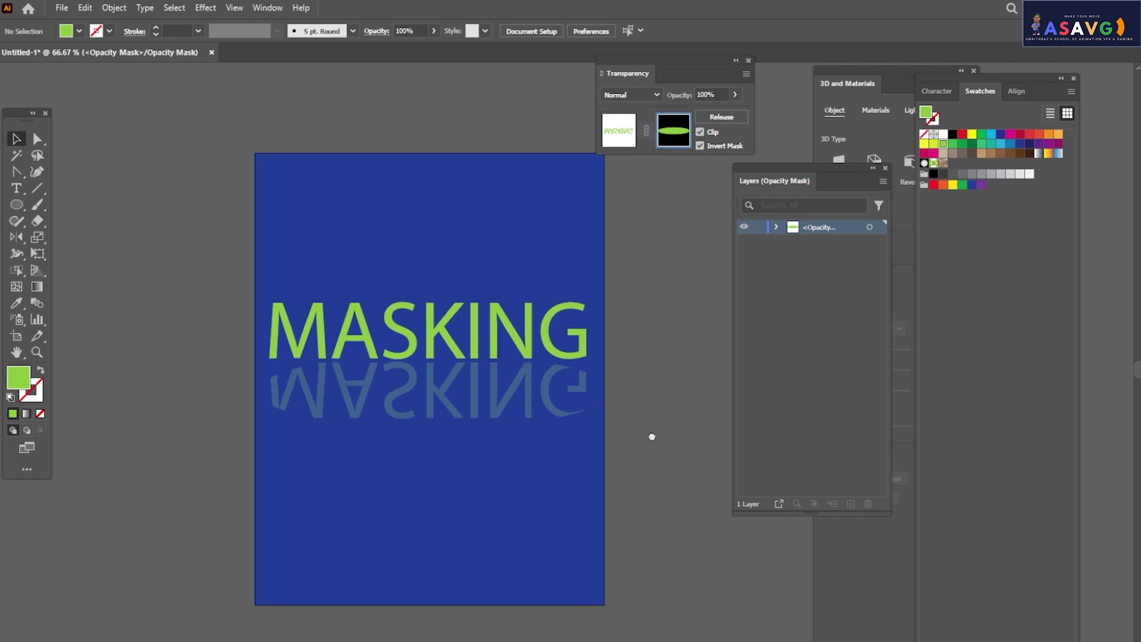
Release the reflection's ellipse opacity mask, remake it with Make Mask, and deselect
mouse_move(631, 483)
mouse_down()
mouse_move(579, 473)
mouse_move(587, 384)
mouse_up()
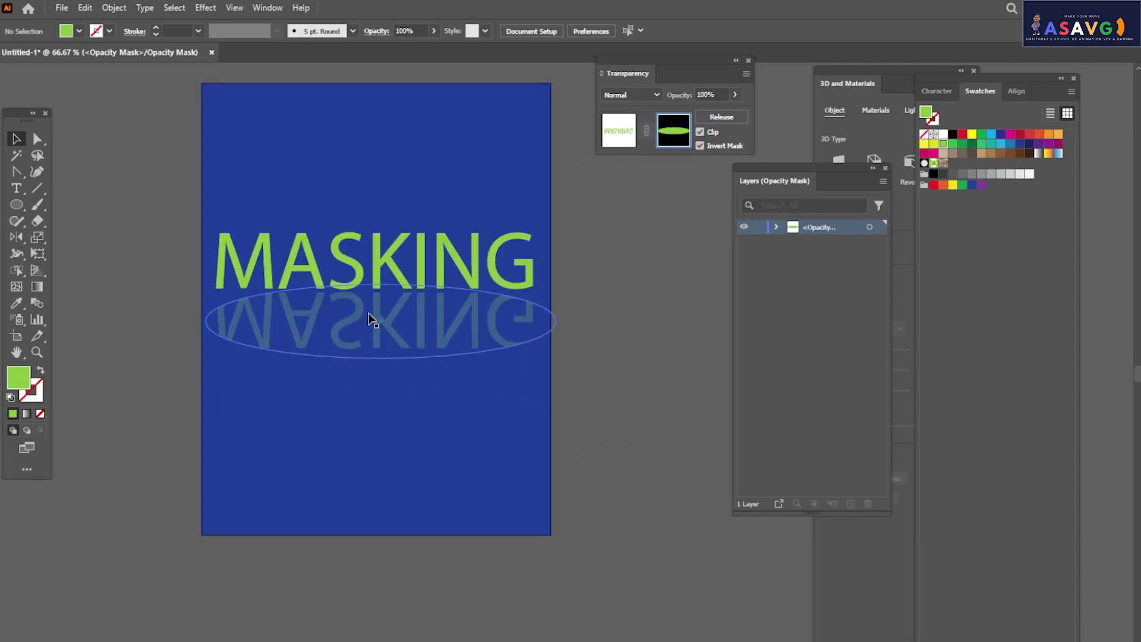
click(368, 319)
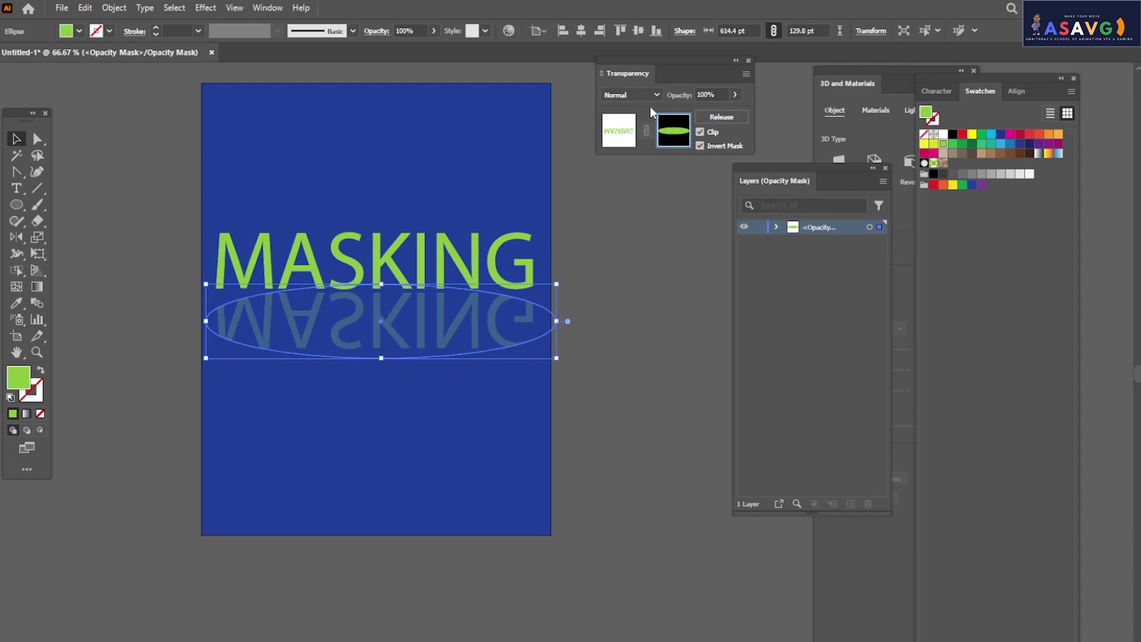
click(719, 118)
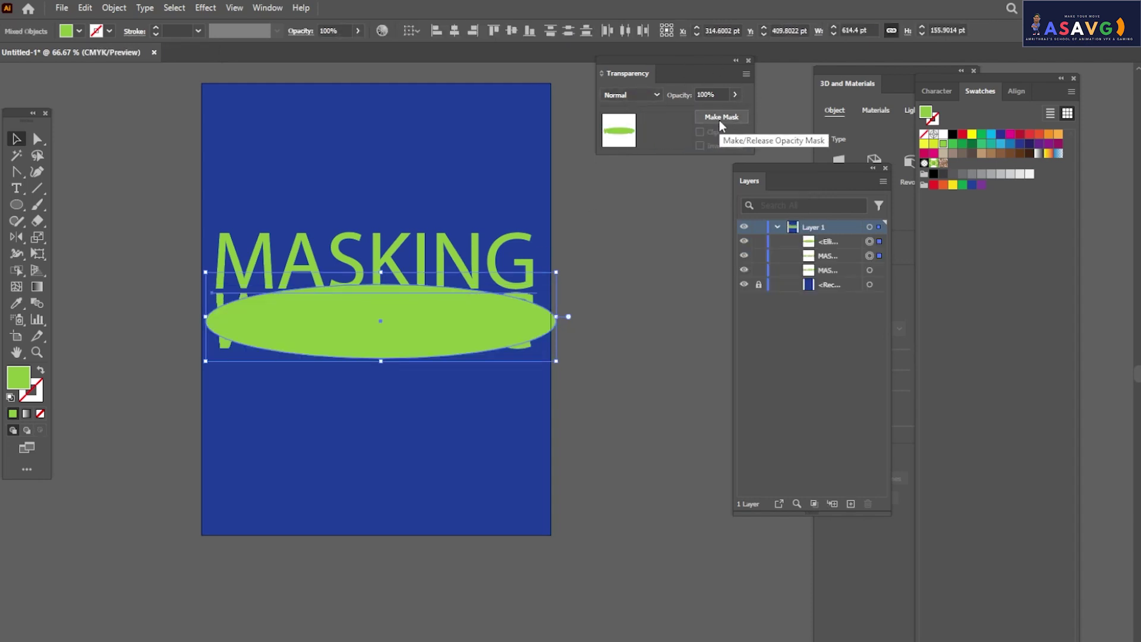
click(719, 119)
click(719, 119)
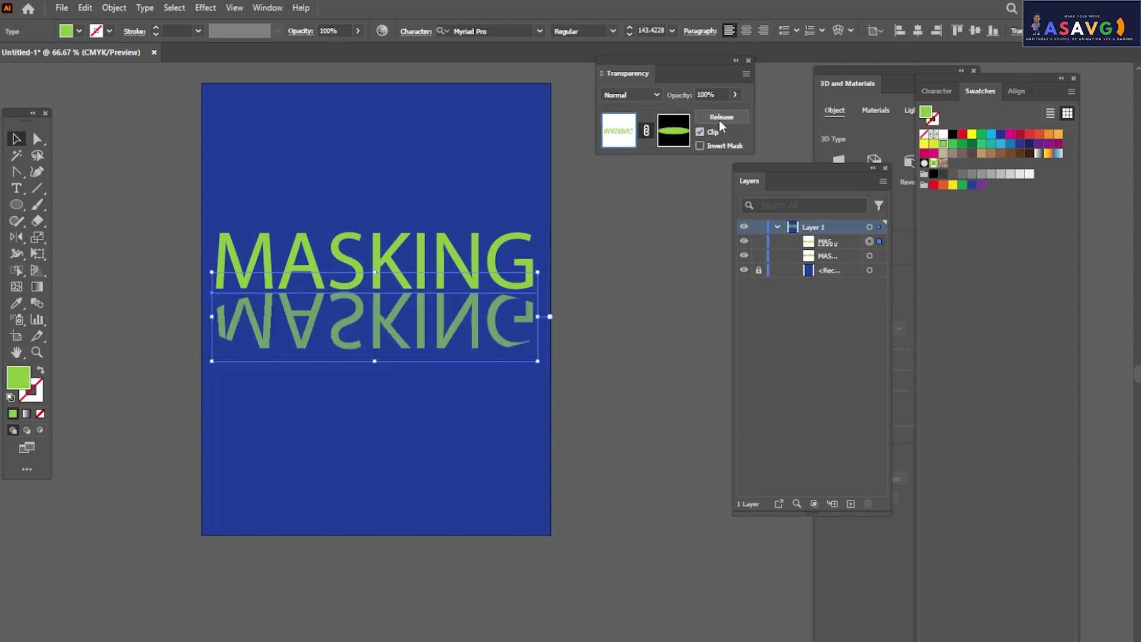
click(322, 387)
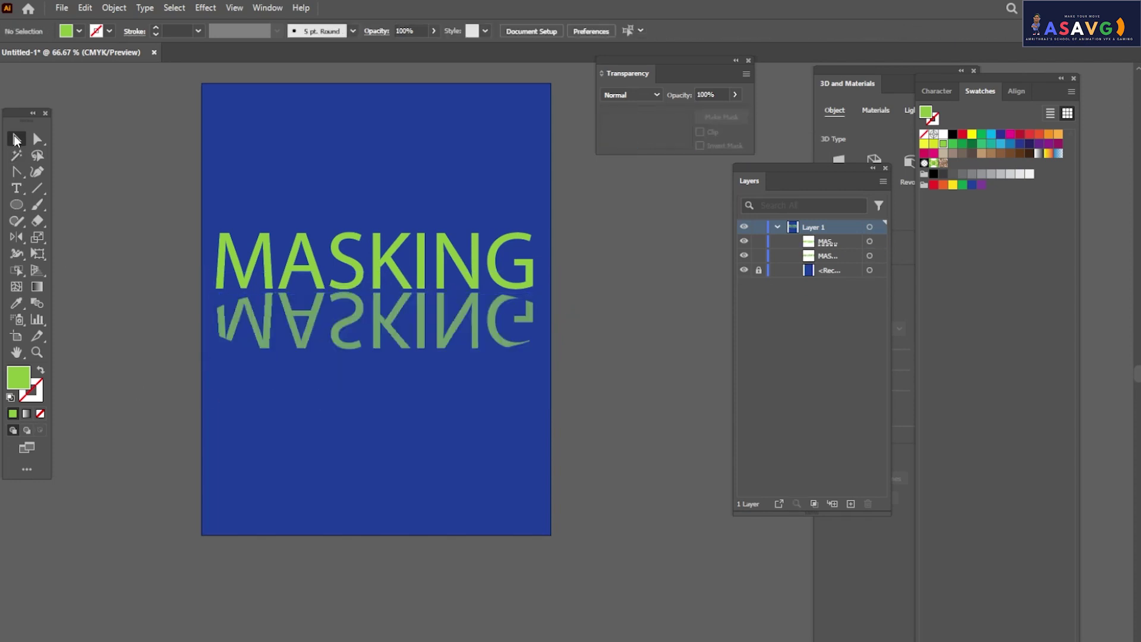
Delete both MASKING texts and type CLIPPING MASK as new text on the page
key(ctrl+a)
key(Delete)
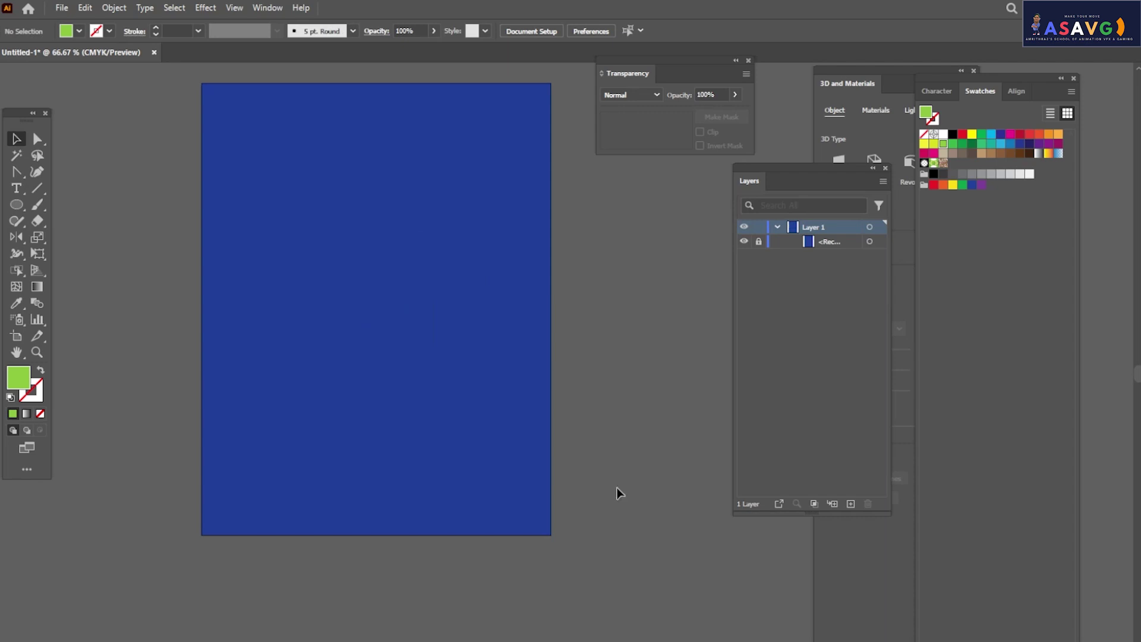
drag(364, 273, 375, 300)
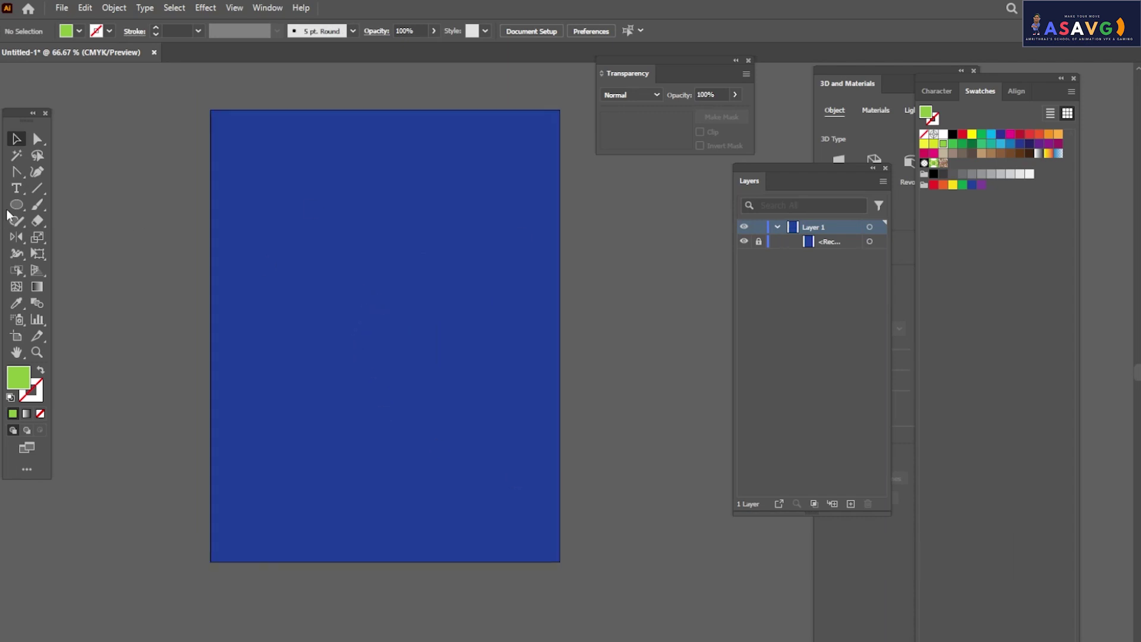
click(17, 188)
click(312, 247)
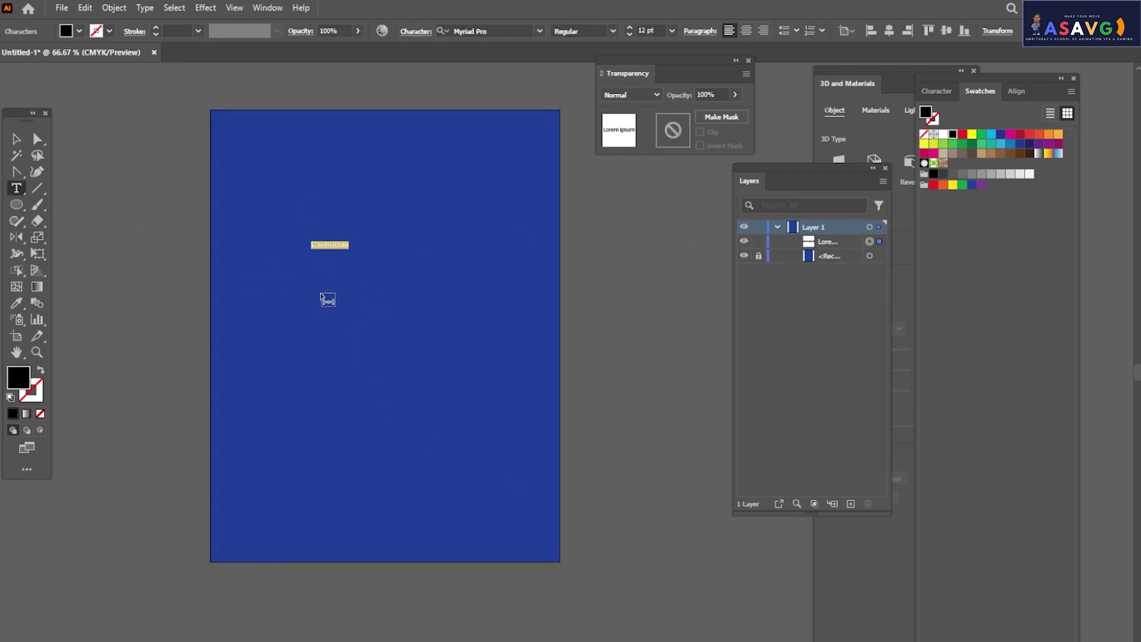
text(M)
key(BackSpace)
text(CARTO)
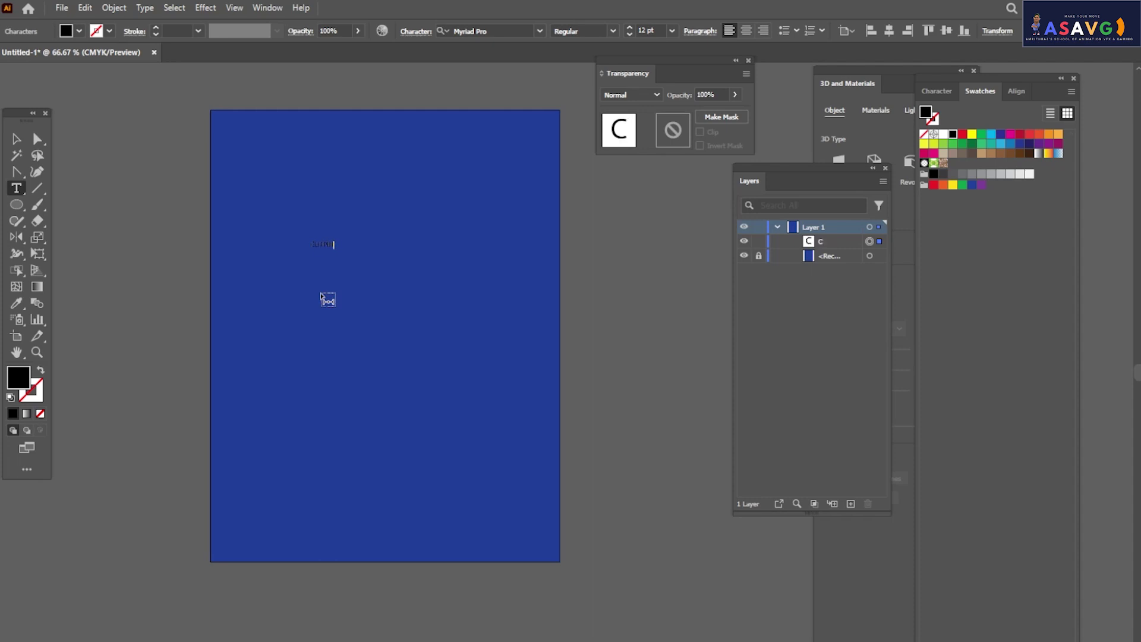
text(SK)
click(16, 138)
Enlarge the CLIPPING MASK text, center it on the page, and fill it white
drag(355, 250, 512, 402)
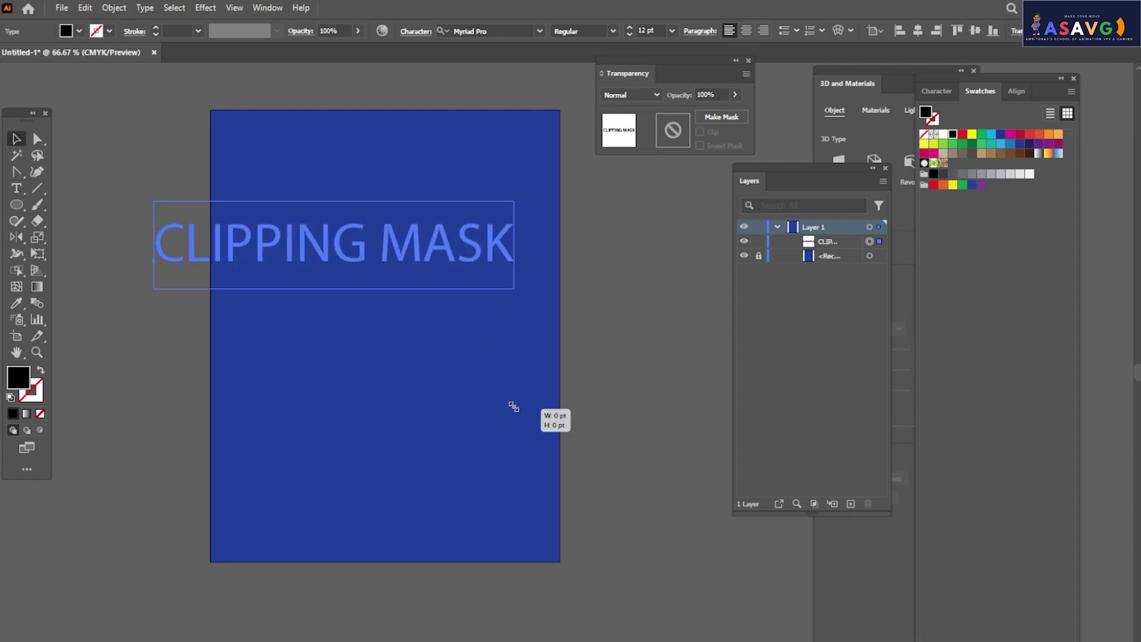
drag(382, 242, 452, 286)
click(79, 31)
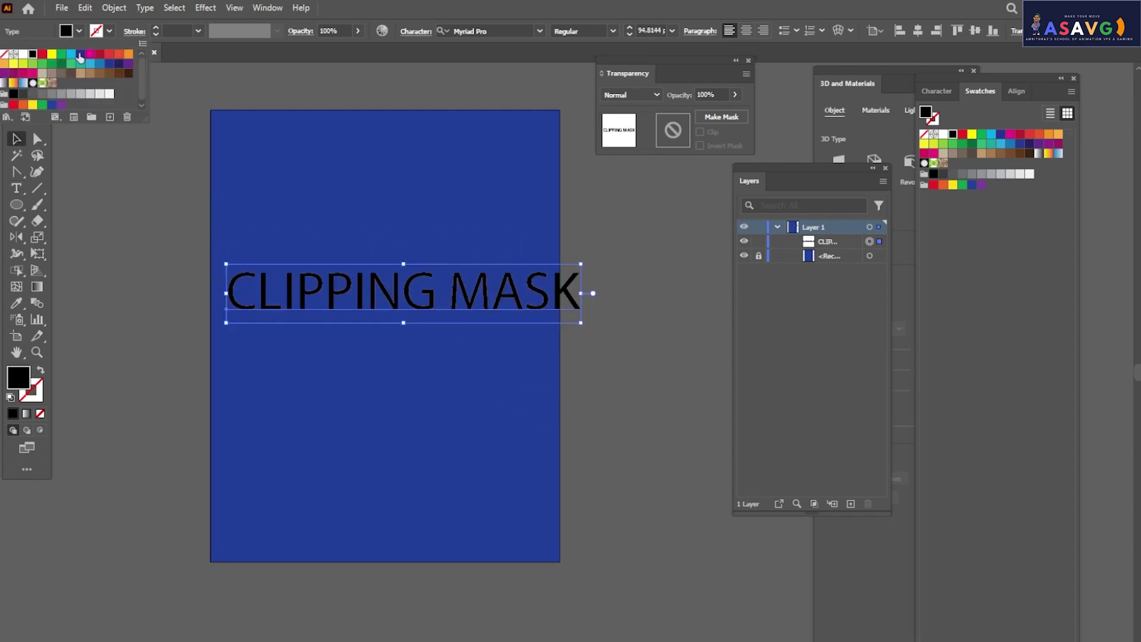
click(23, 54)
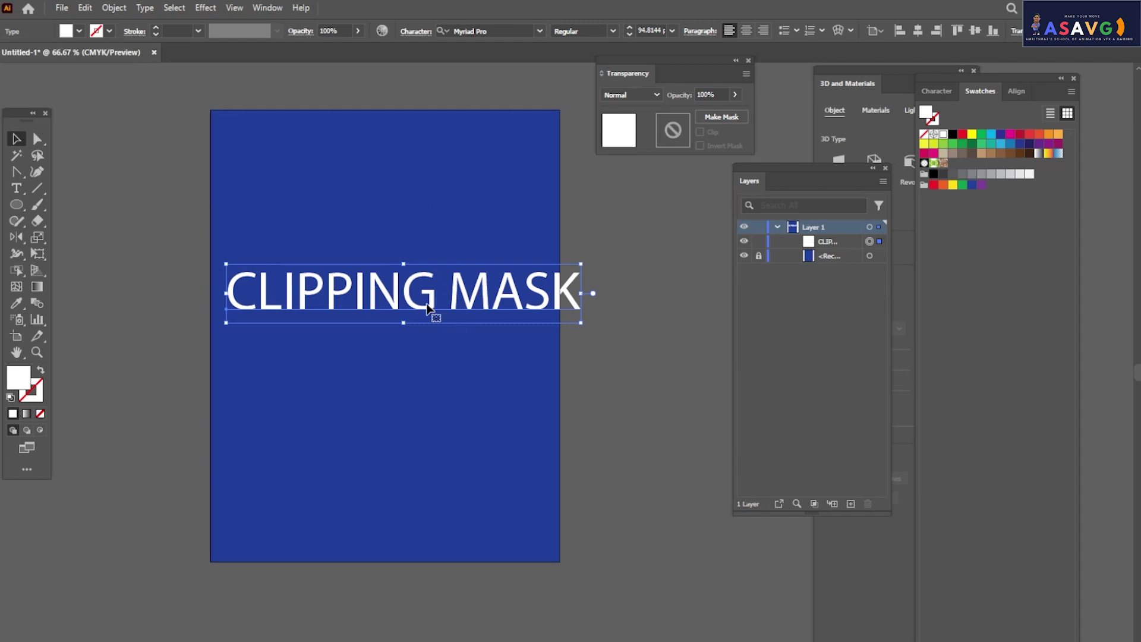
drag(434, 309, 423, 309)
click(317, 214)
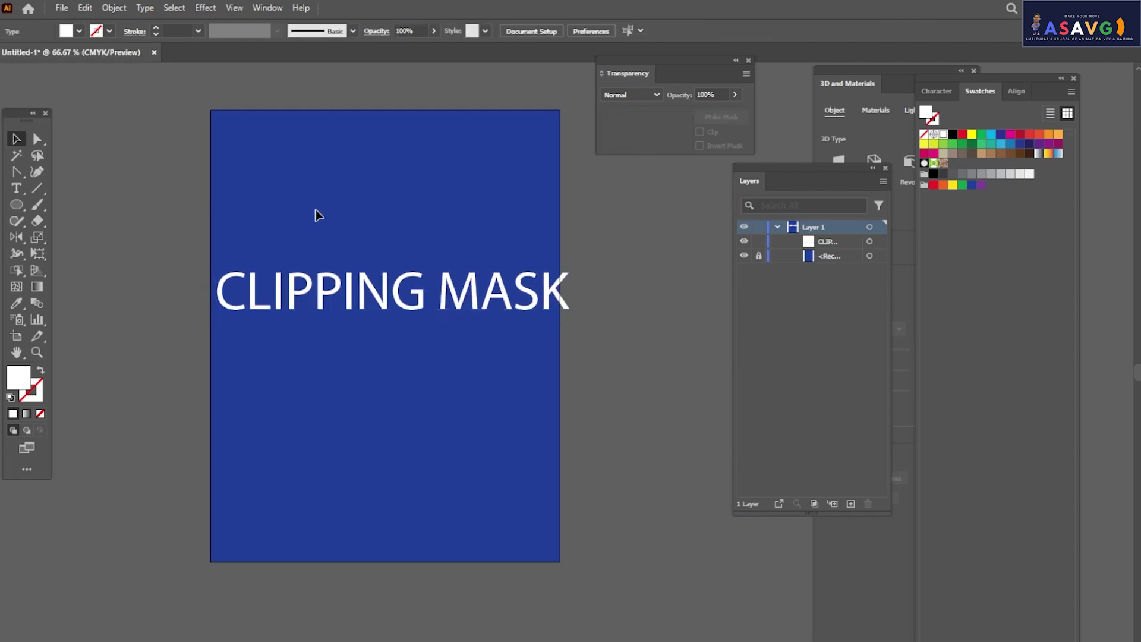
click(62, 8)
Place the seated-man photo, rotate it exactly sideways, and center it over the text
click(95, 255)
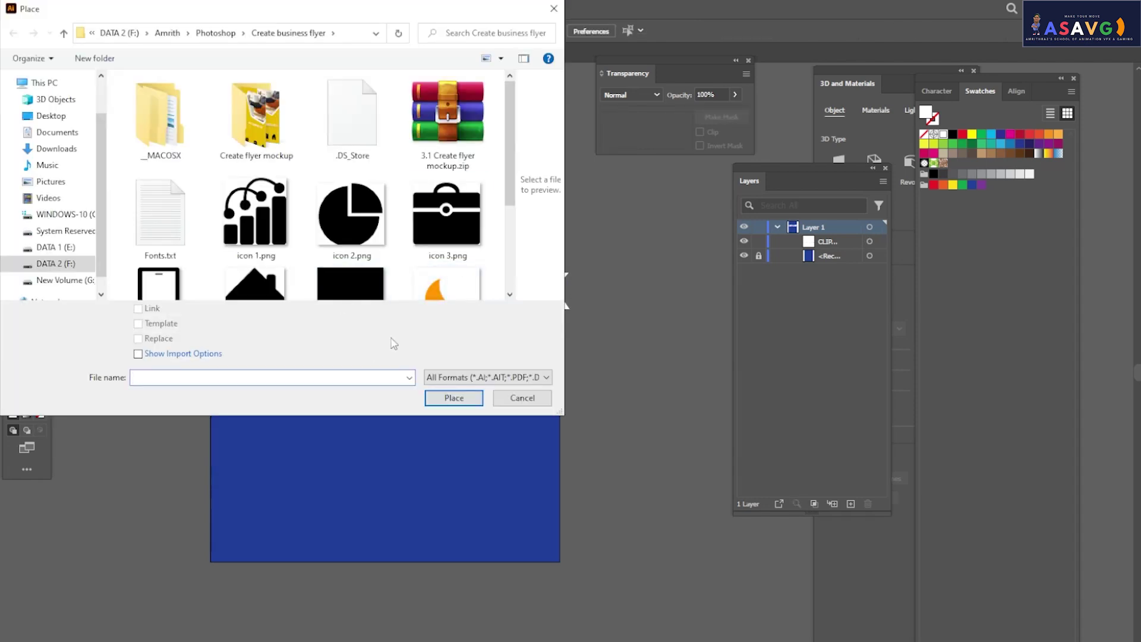
scroll(416, 267, down, 3)
click(185, 252)
double_click(185, 252)
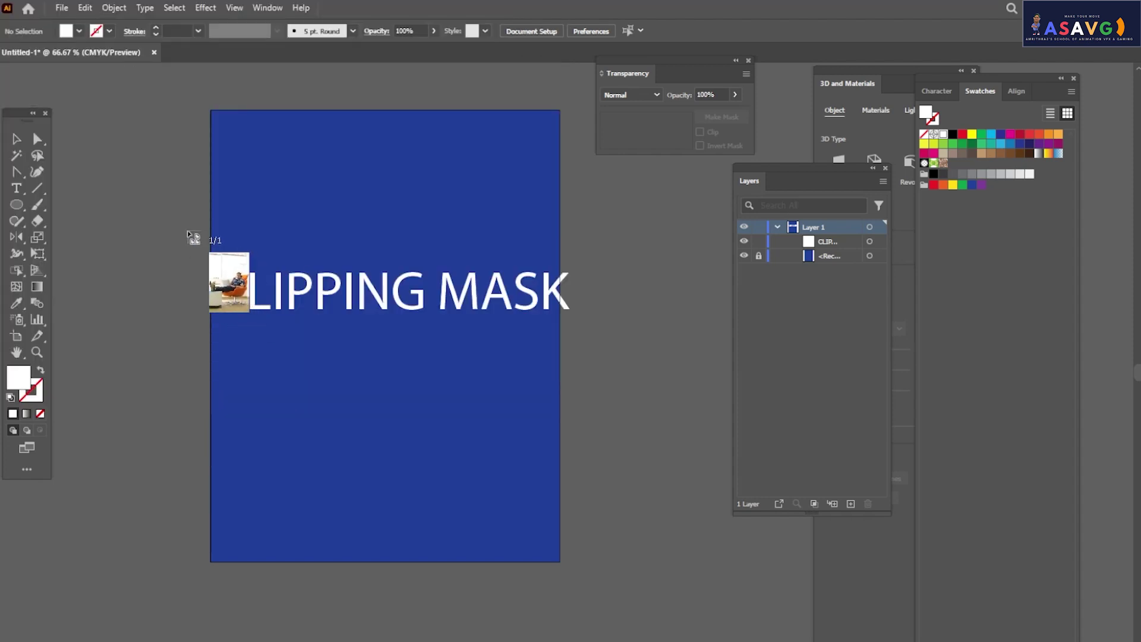
drag(185, 220, 306, 401)
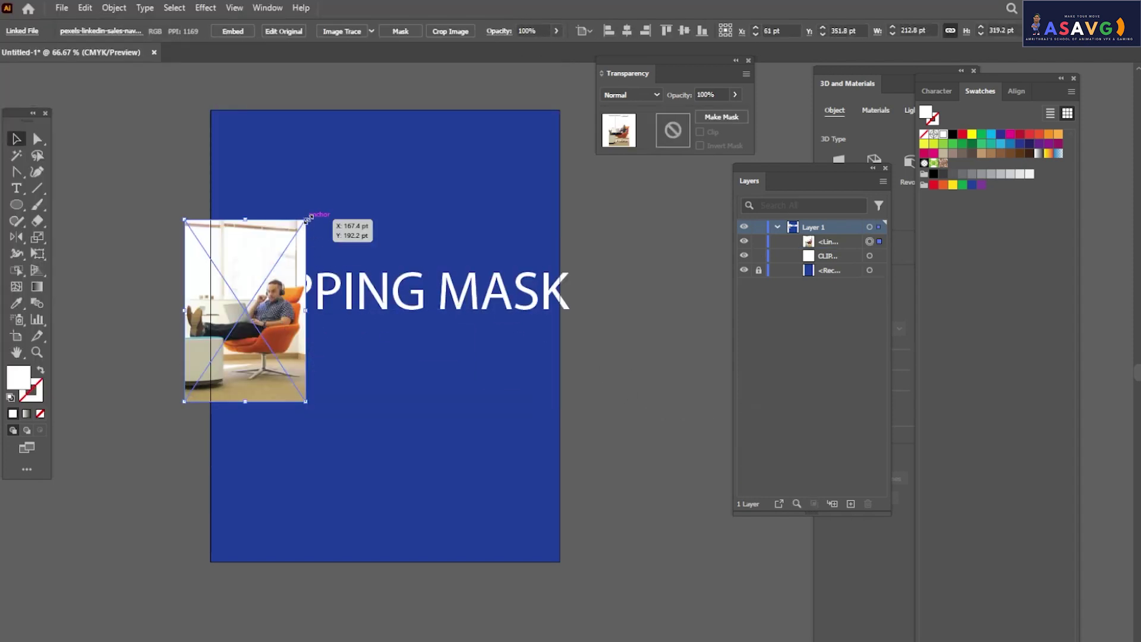
drag(314, 215, 367, 379)
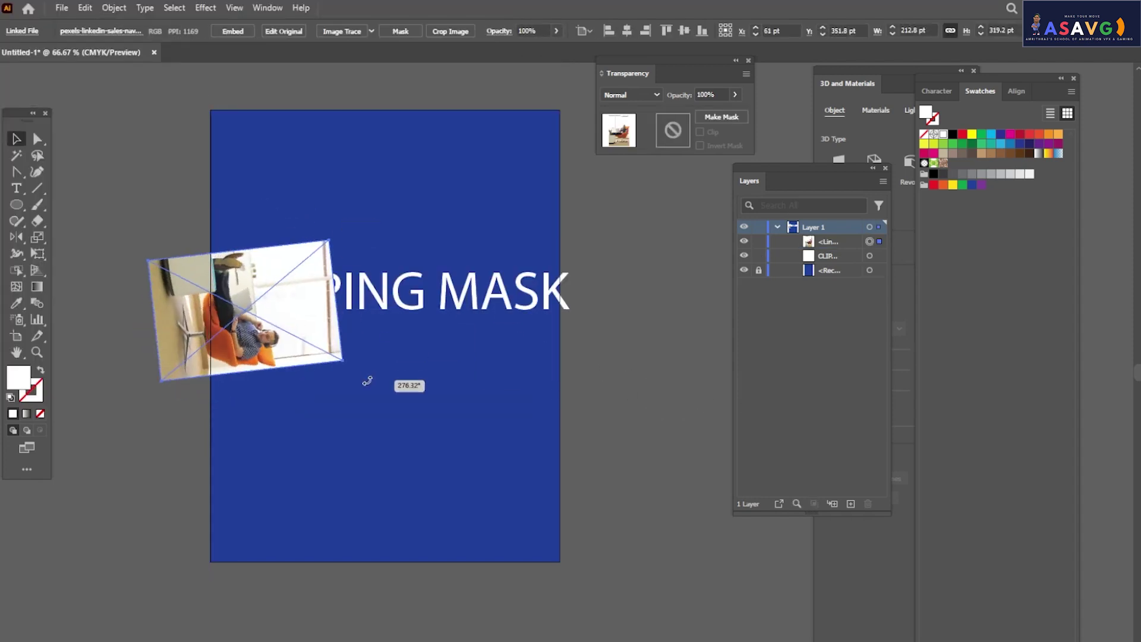
drag(285, 310, 422, 301)
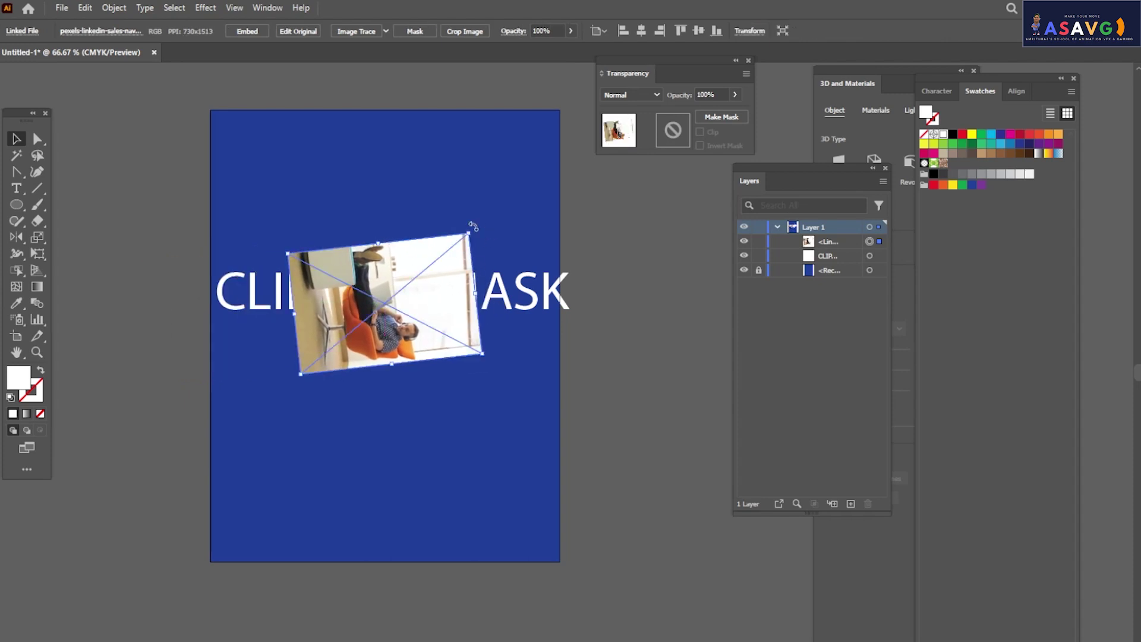
drag(487, 230, 488, 230)
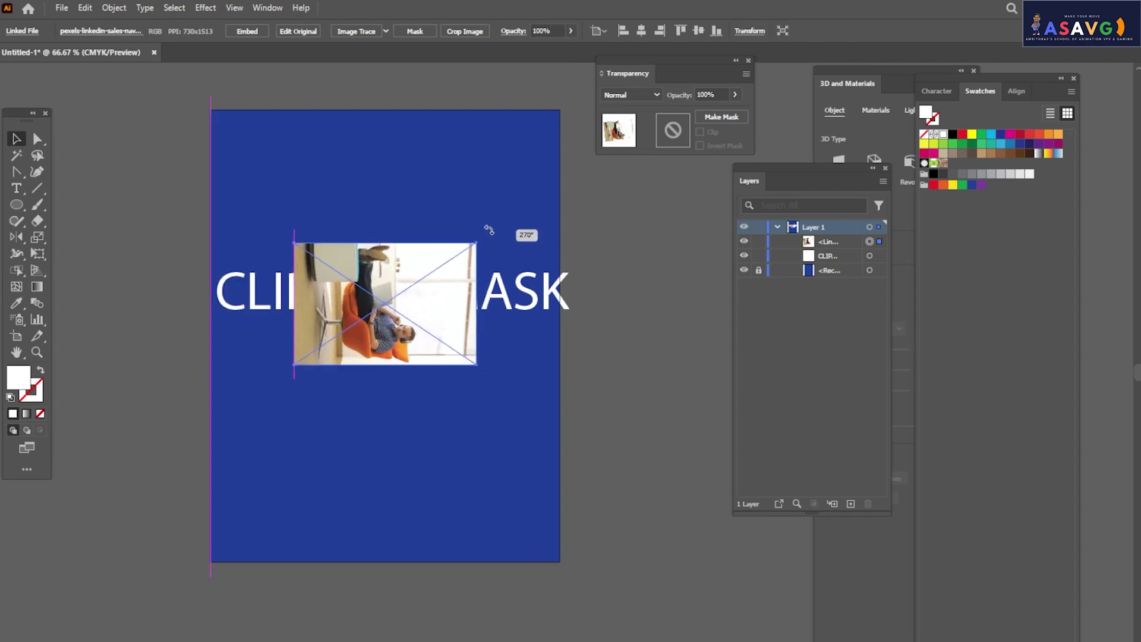
Stack the CLIPPING MASK text above the photo in Layers and clip the photo into it
click(509, 304)
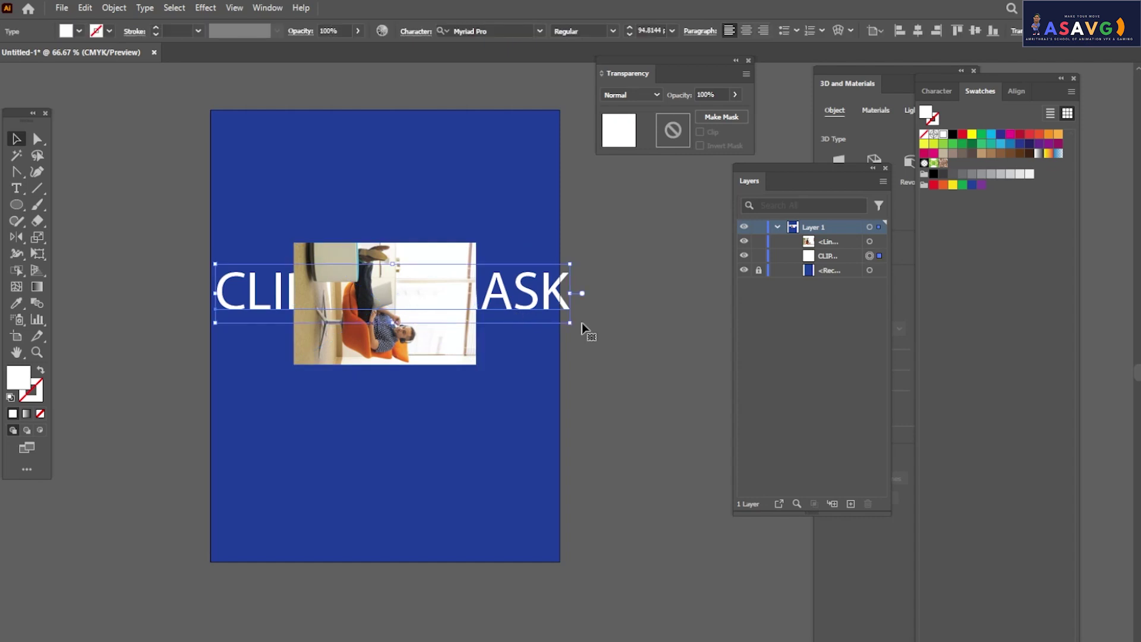
click(827, 256)
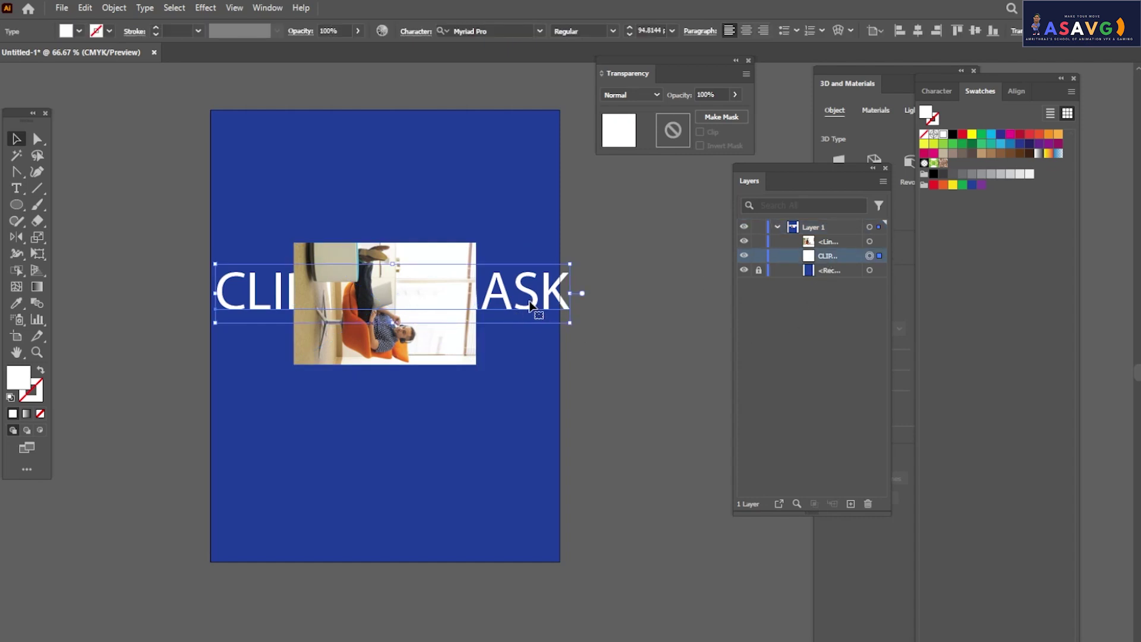
click(744, 256)
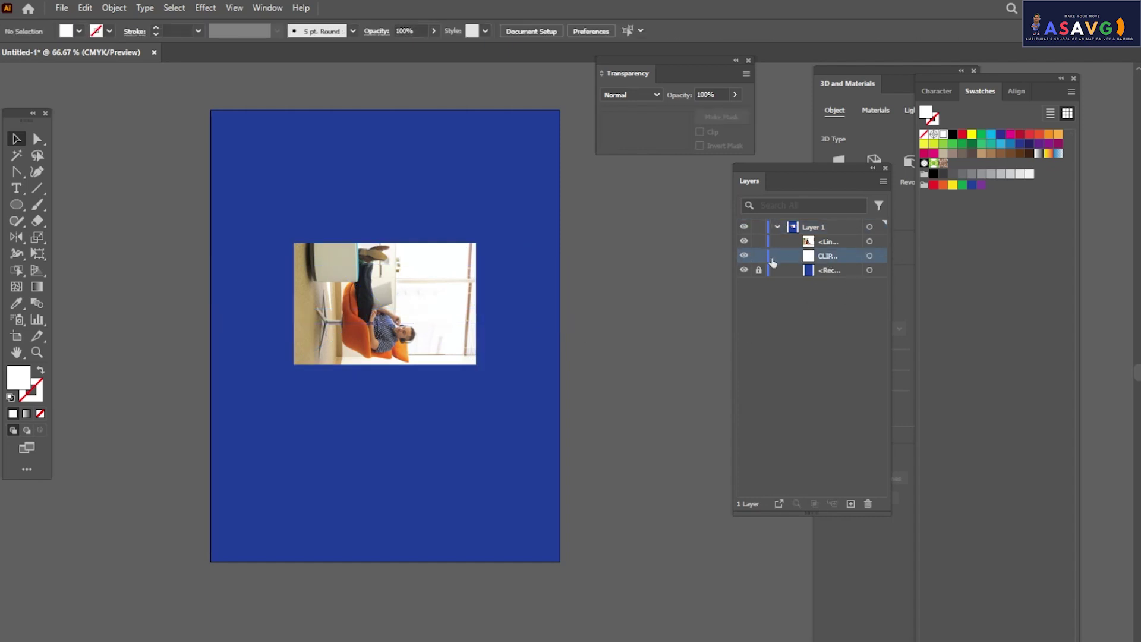
click(744, 256)
drag(829, 259, 830, 237)
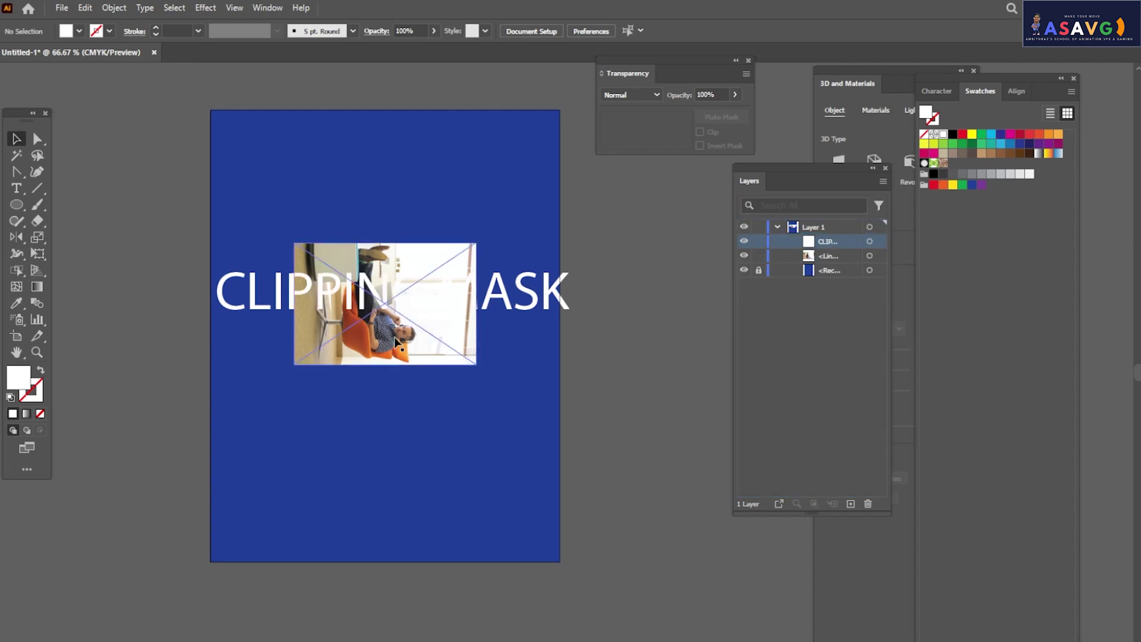
drag(734, 448, 432, 306)
right_click(433, 305)
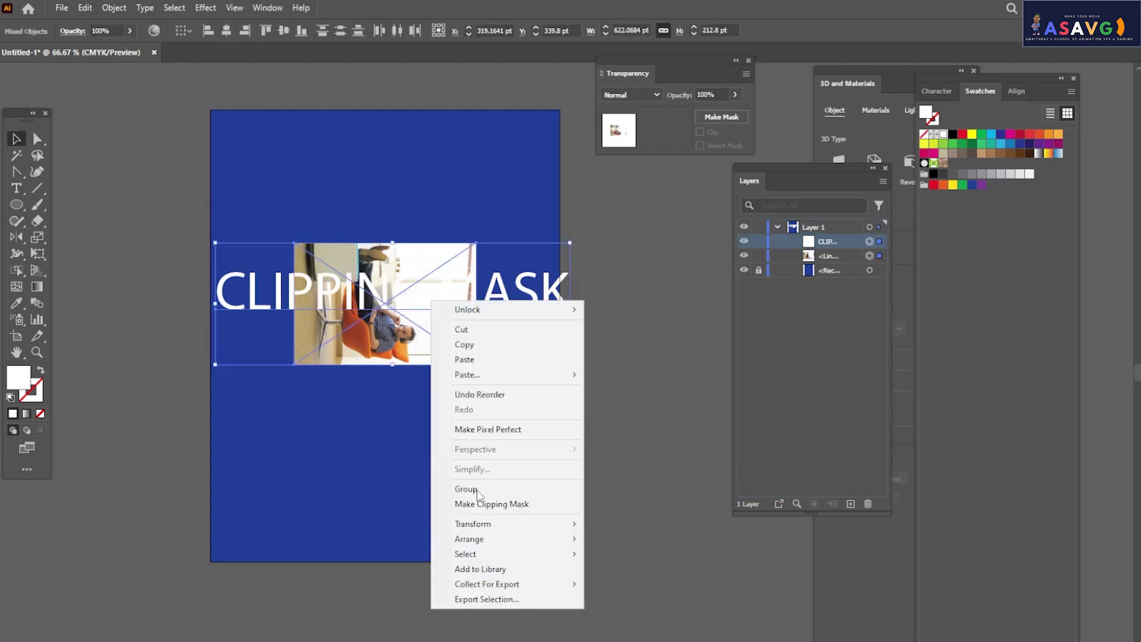
click(507, 504)
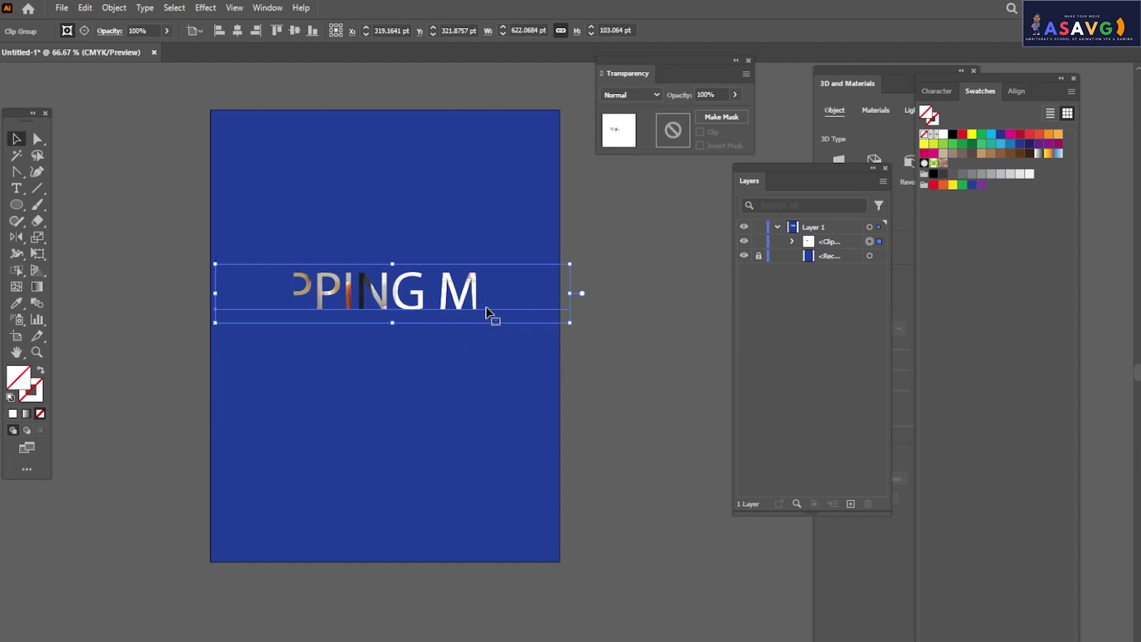
Enlarge the clipped text group and move it lower and left on the page
mouse_move(461, 308)
mouse_down()
mouse_move(438, 304)
mouse_move(459, 304)
mouse_up()
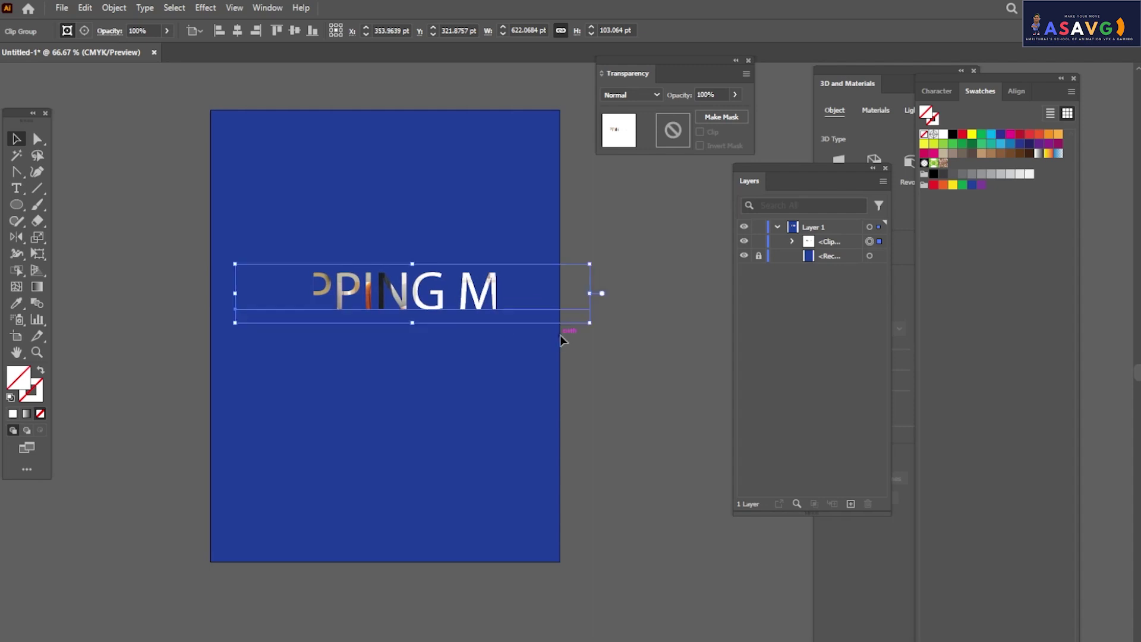
drag(589, 324, 635, 350)
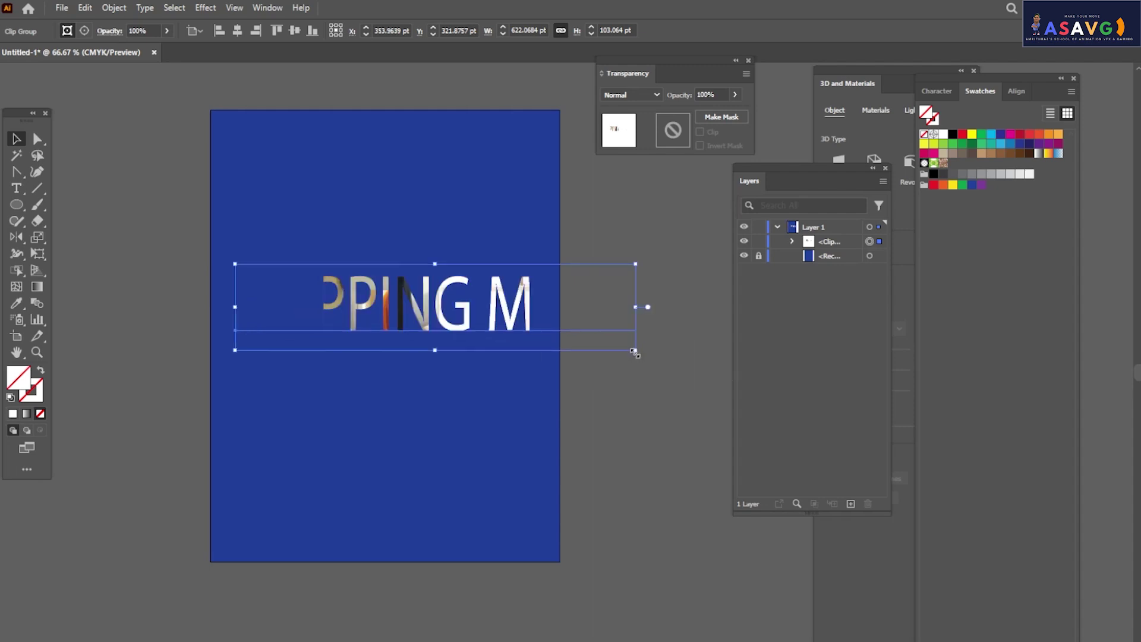
drag(425, 312, 405, 326)
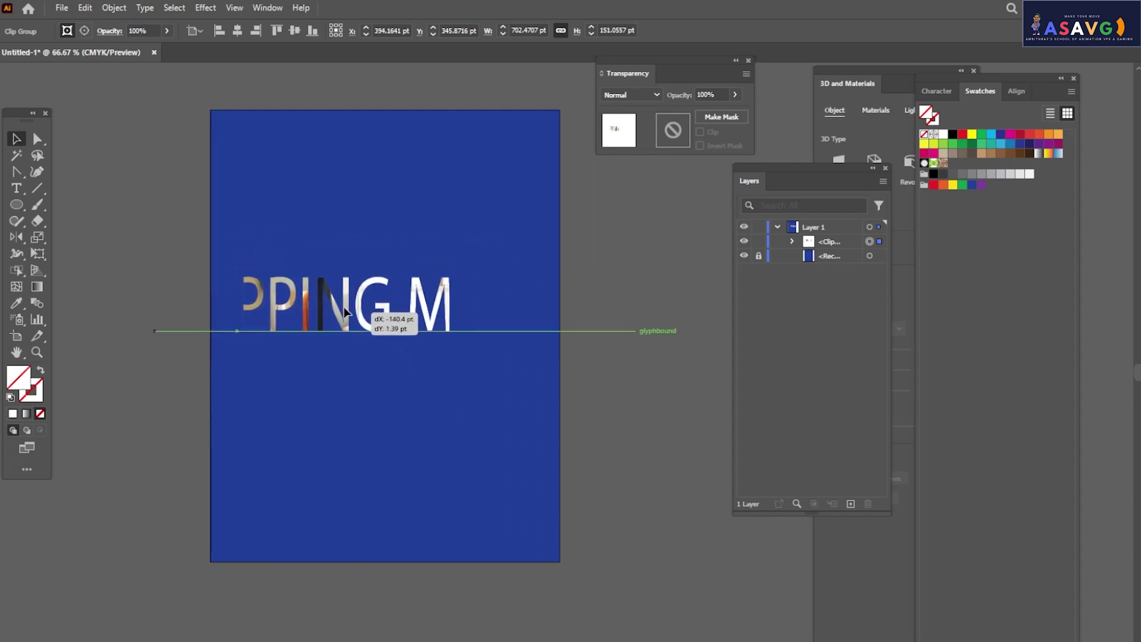
drag(405, 326, 380, 296)
click(401, 389)
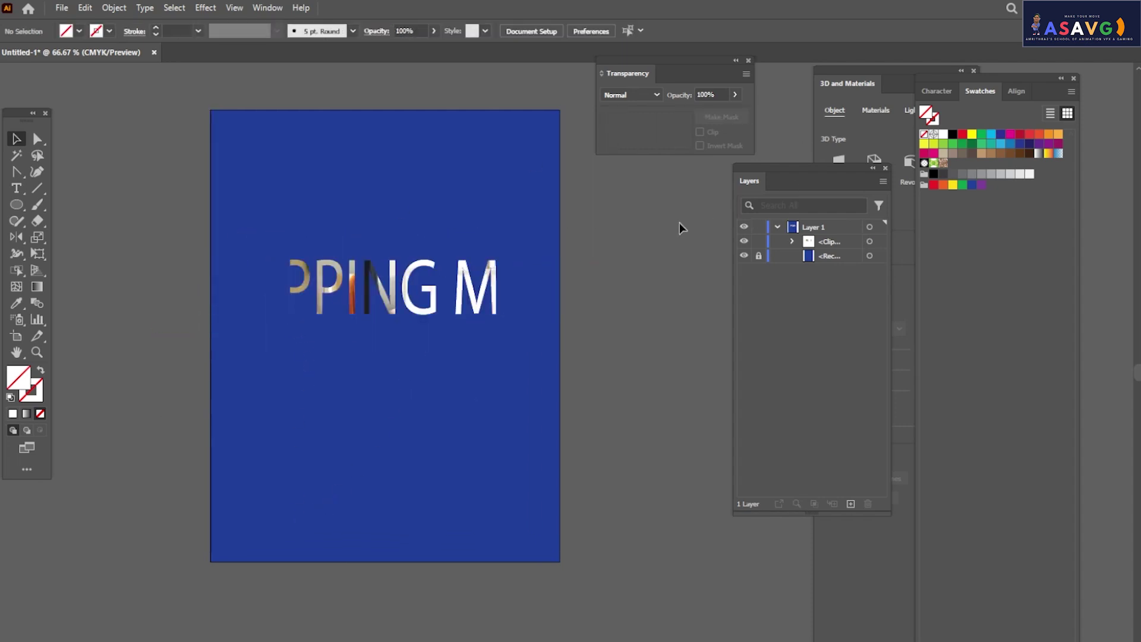
key(ctrl+a)
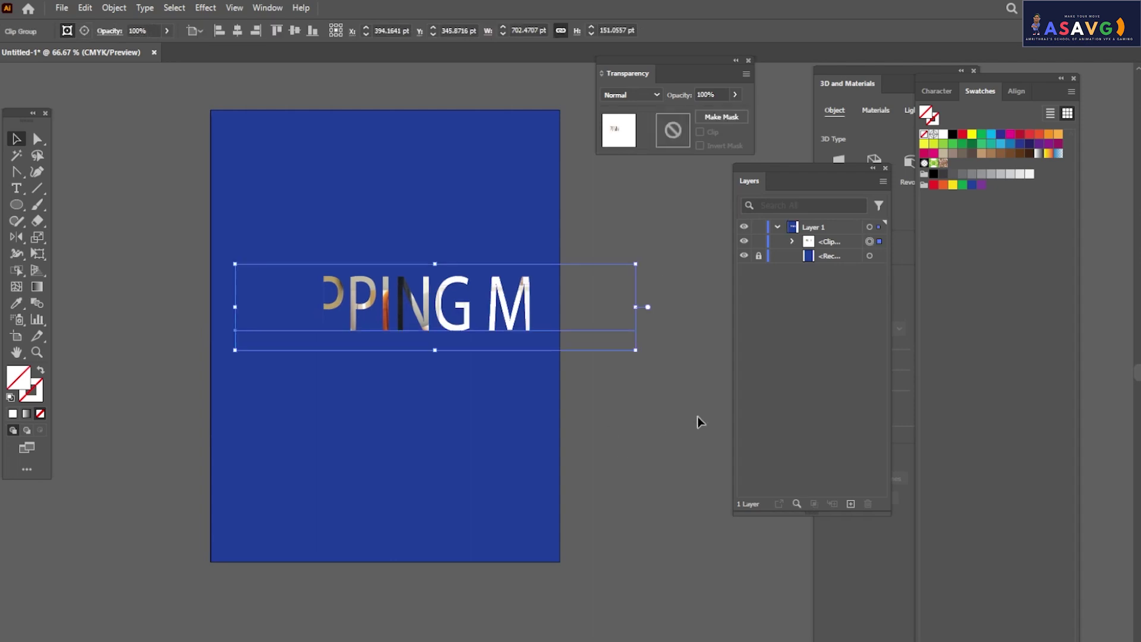
click(653, 407)
Undo back to separate text and photo; a clipping mask attempt fails with an error
key(ctrl+z)
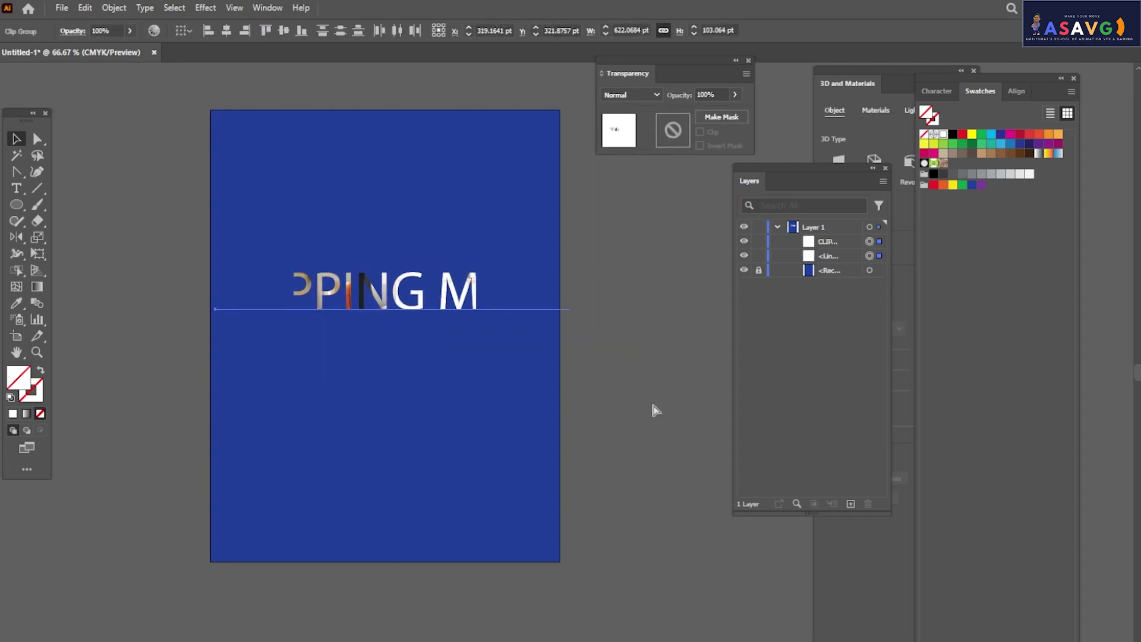
key(ctrl+z)
click(300, 335)
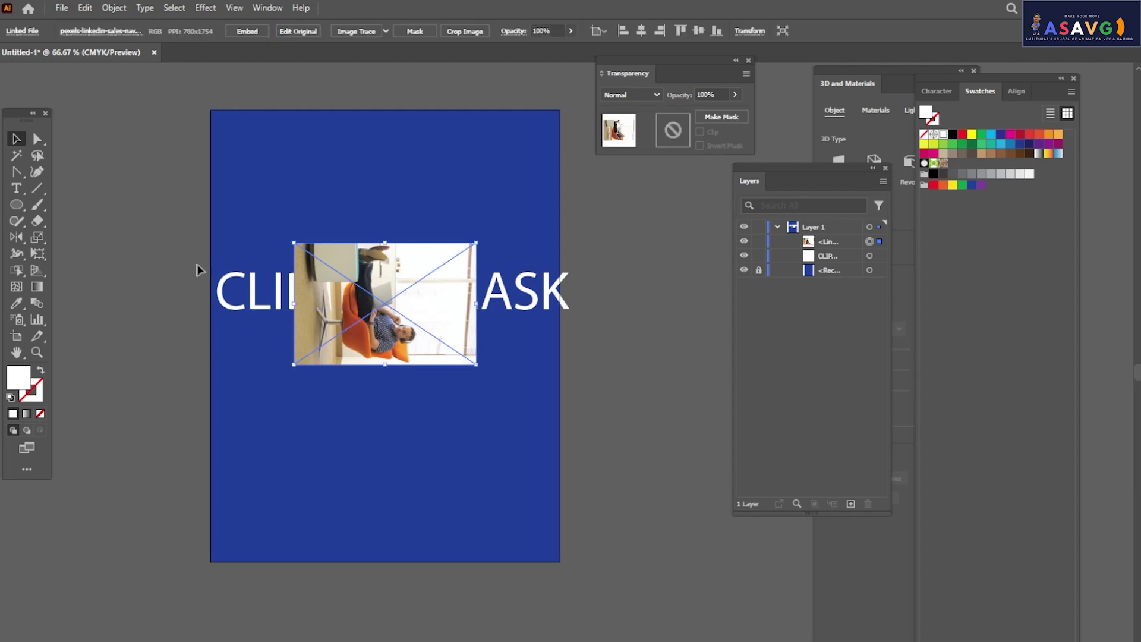
drag(239, 397, 436, 345)
right_click(436, 344)
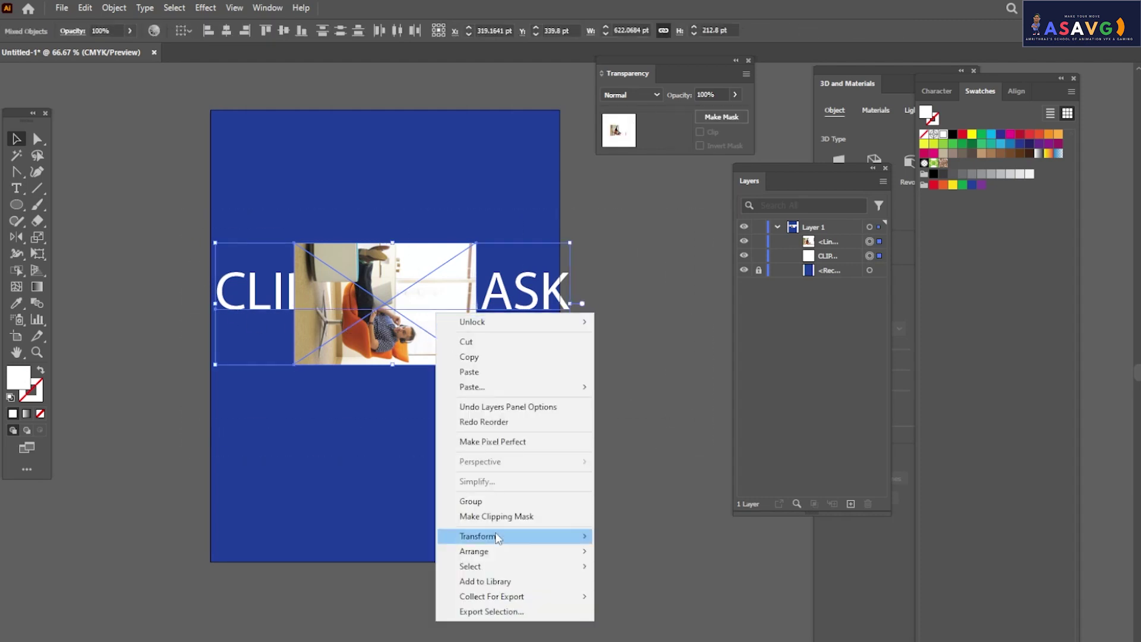
click(502, 514)
click(683, 369)
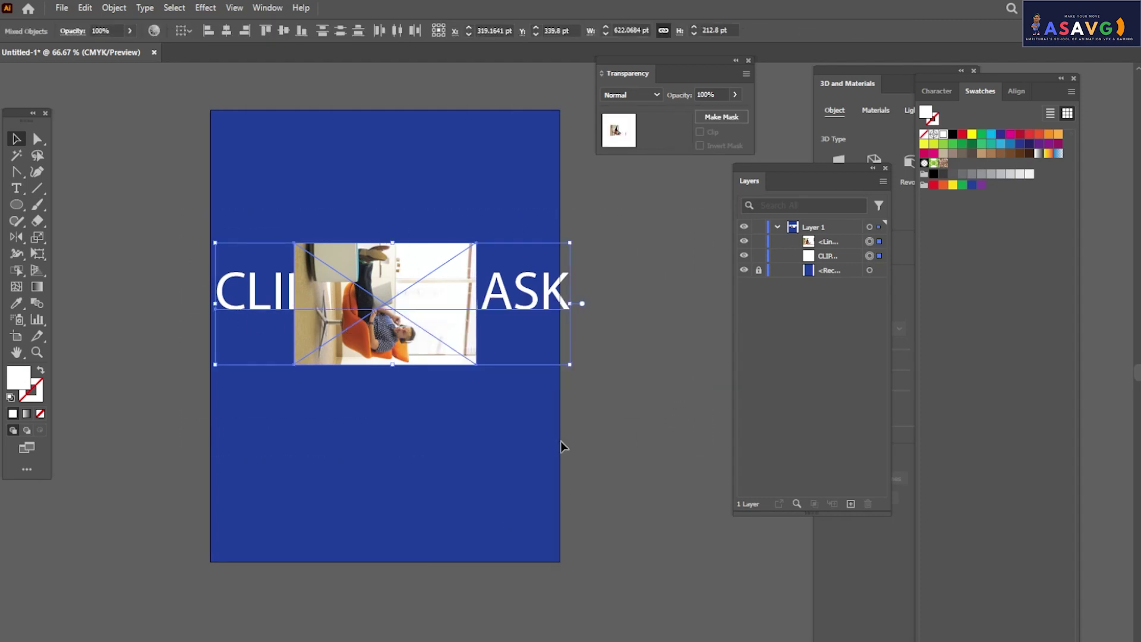
Stack the text above the photo, make the clipping mask, and undo a trial 30° rotation
click(560, 441)
click(467, 332)
drag(785, 262, 785, 236)
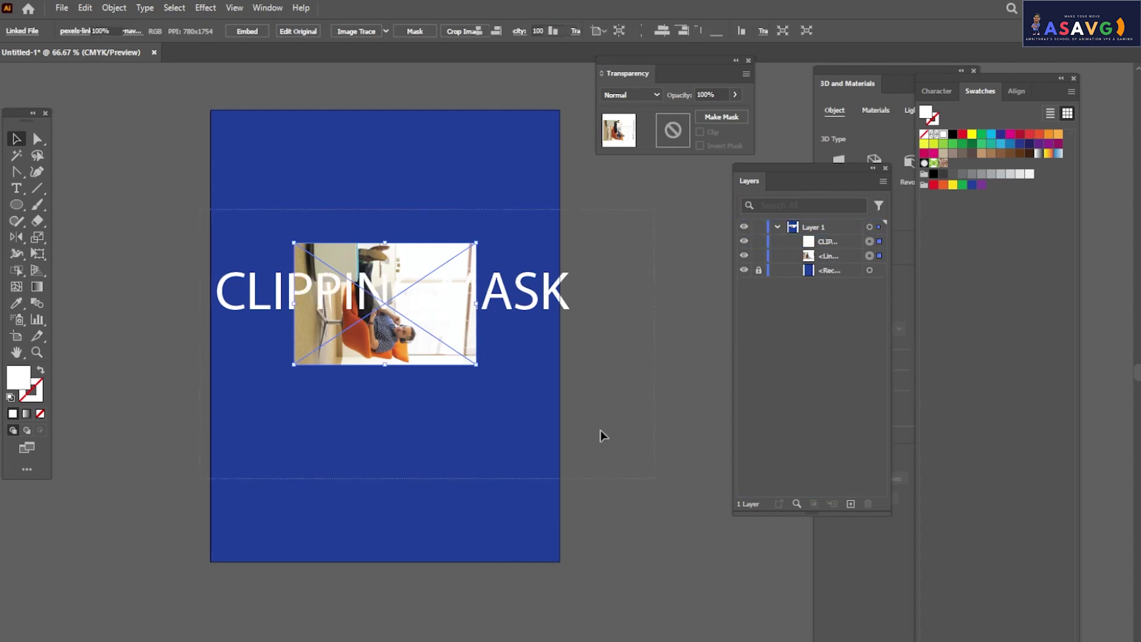
drag(201, 218, 601, 433)
right_click(389, 288)
click(450, 492)
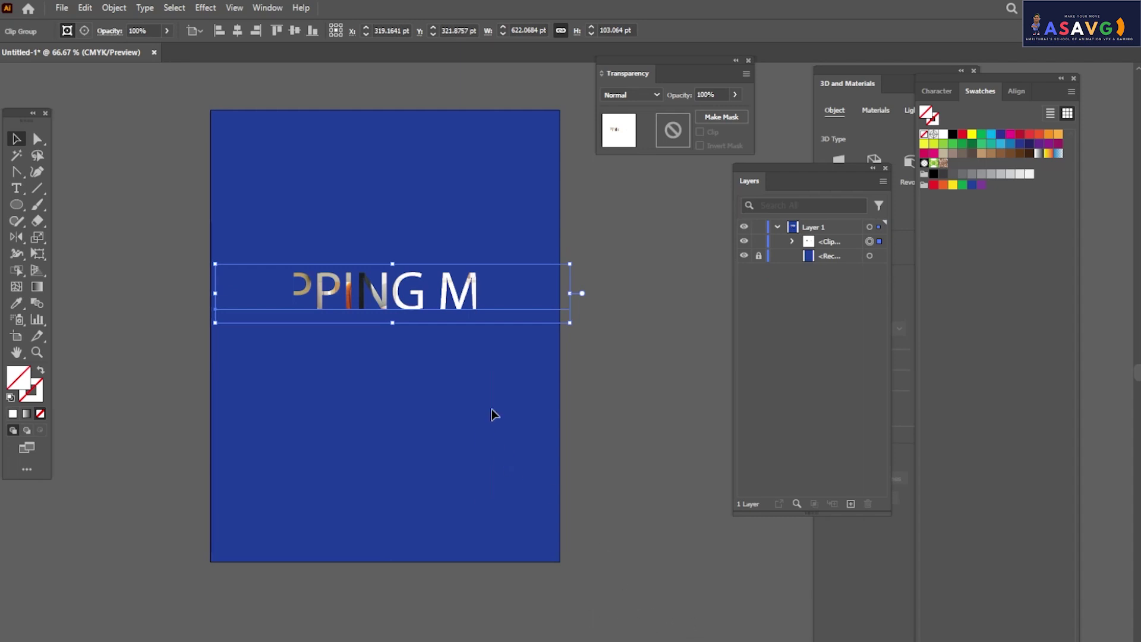
mouse_move(575, 265)
mouse_down()
mouse_move(539, 157)
mouse_move(499, 314)
mouse_up()
key(ctrl+z)
right_click(465, 295)
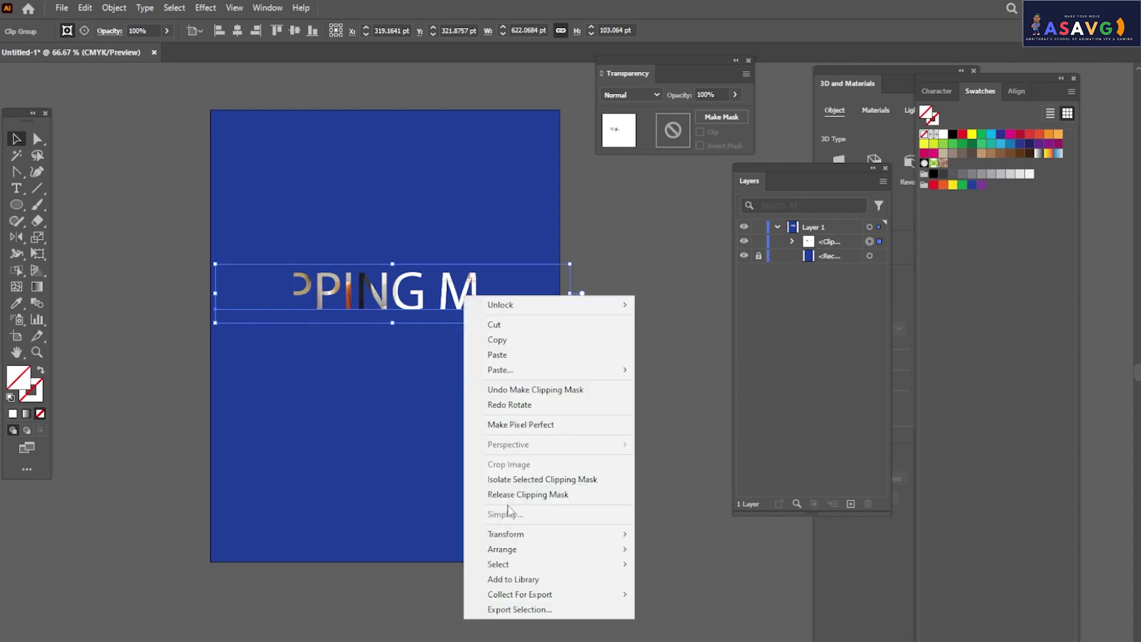
click(541, 495)
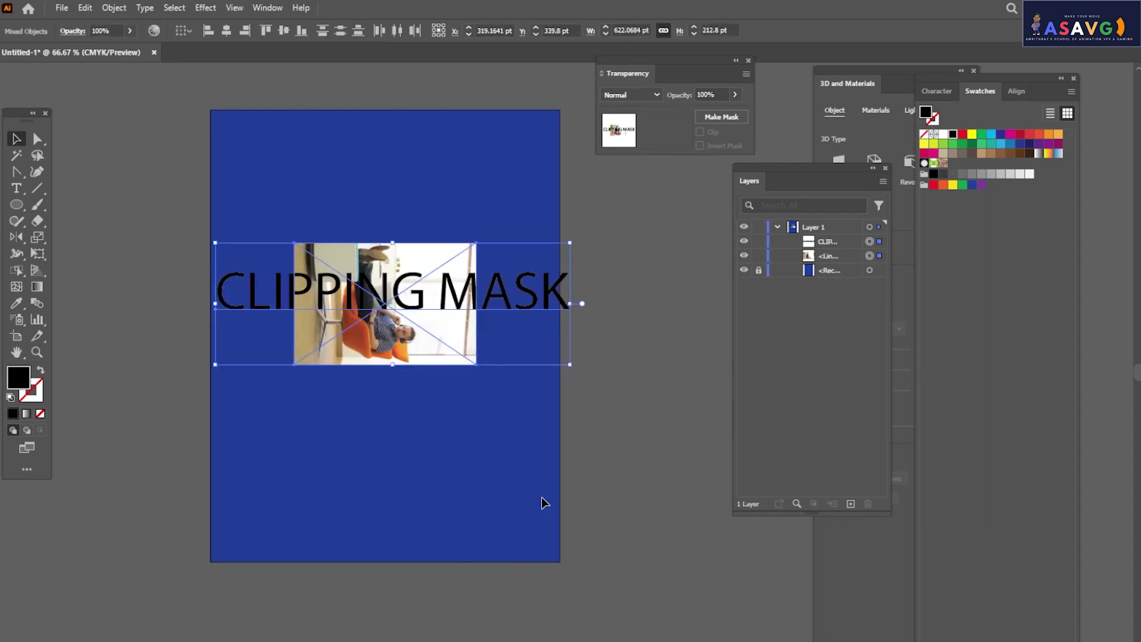
right_click(429, 299)
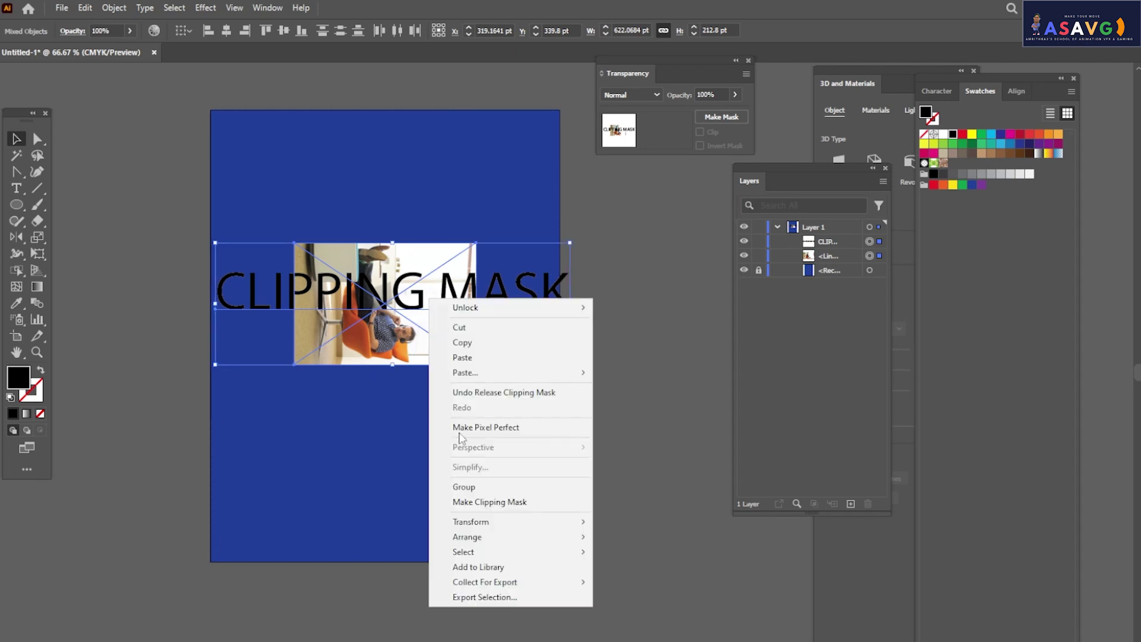
click(489, 502)
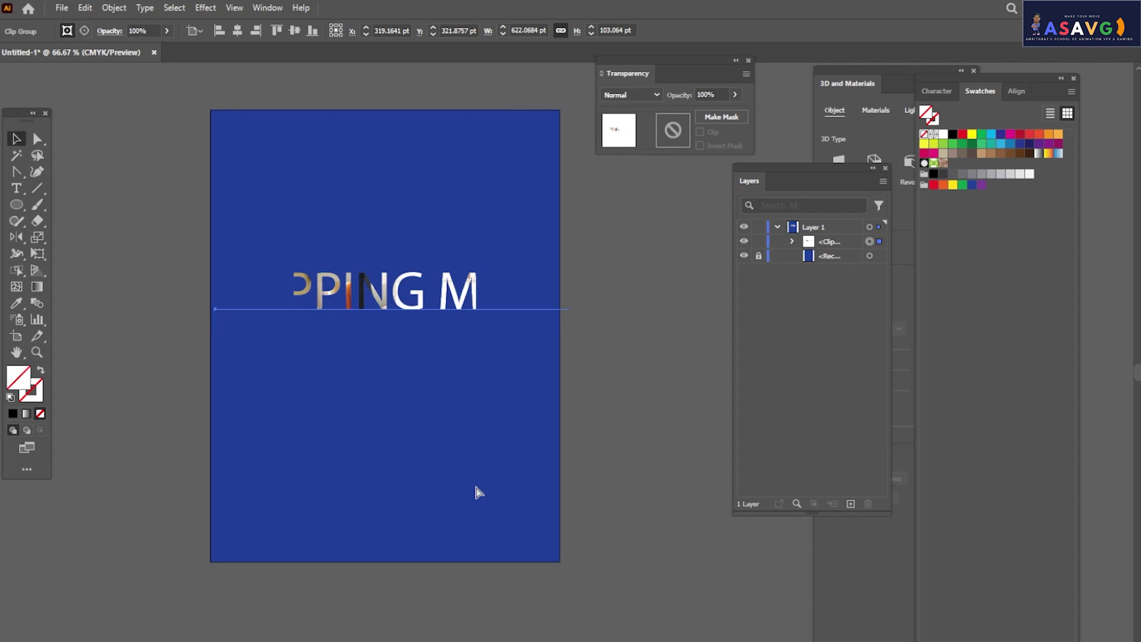
Release and delete the clipped text and photo, then draw a black hexagon lower on the page
key(ctrl+alt+7)
key(Delete)
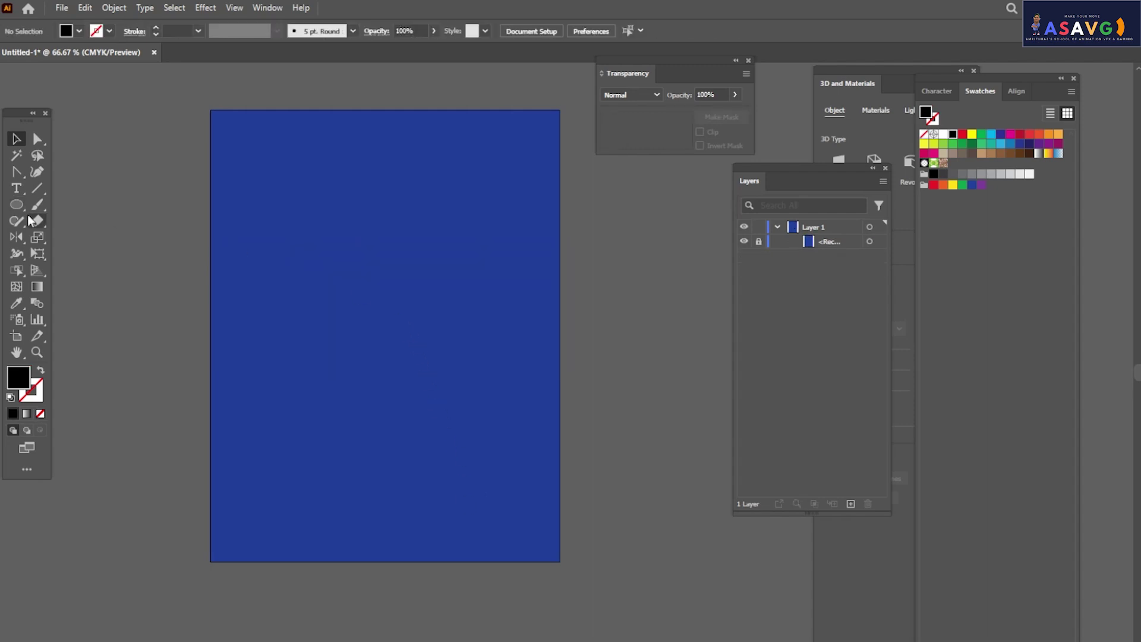
drag(17, 205, 71, 254)
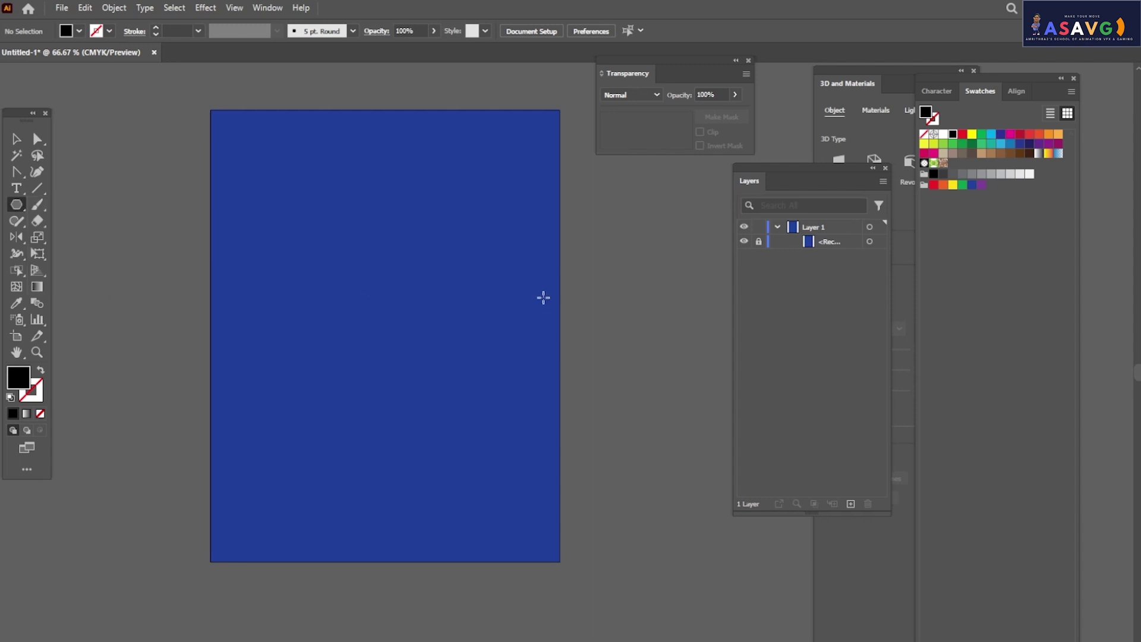
mouse_move(371, 246)
mouse_down()
mouse_move(502, 283)
mouse_move(494, 301)
mouse_up()
key(v)
mouse_move(426, 267)
mouse_down()
mouse_move(424, 312)
mouse_move(380, 315)
mouse_up()
Place the office photo on the page and shift it up and right
click(62, 8)
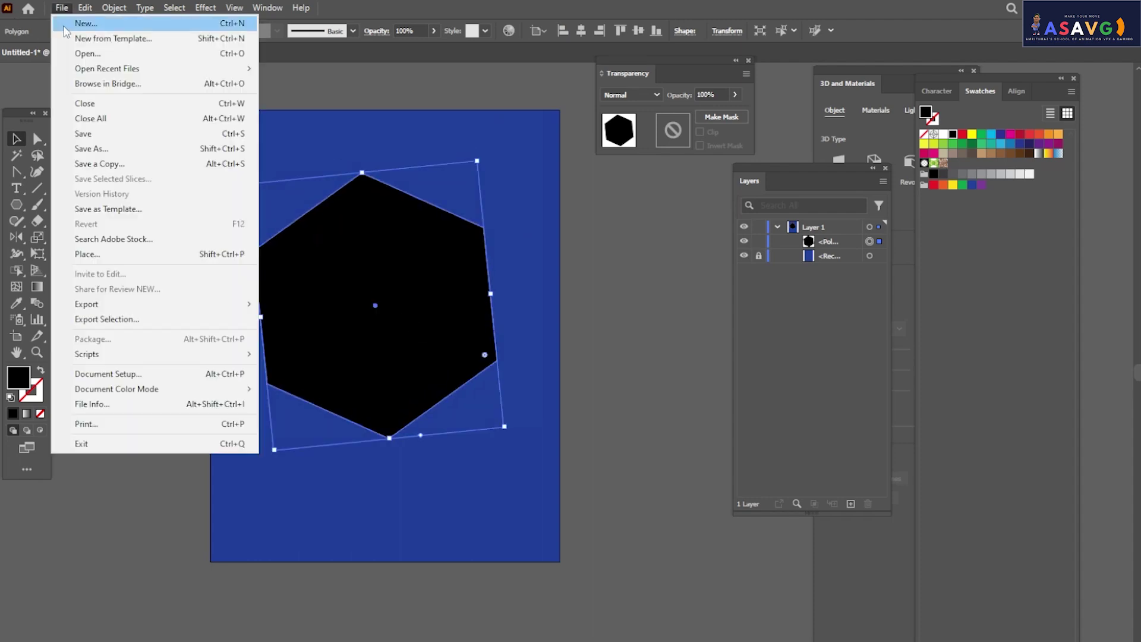
click(89, 251)
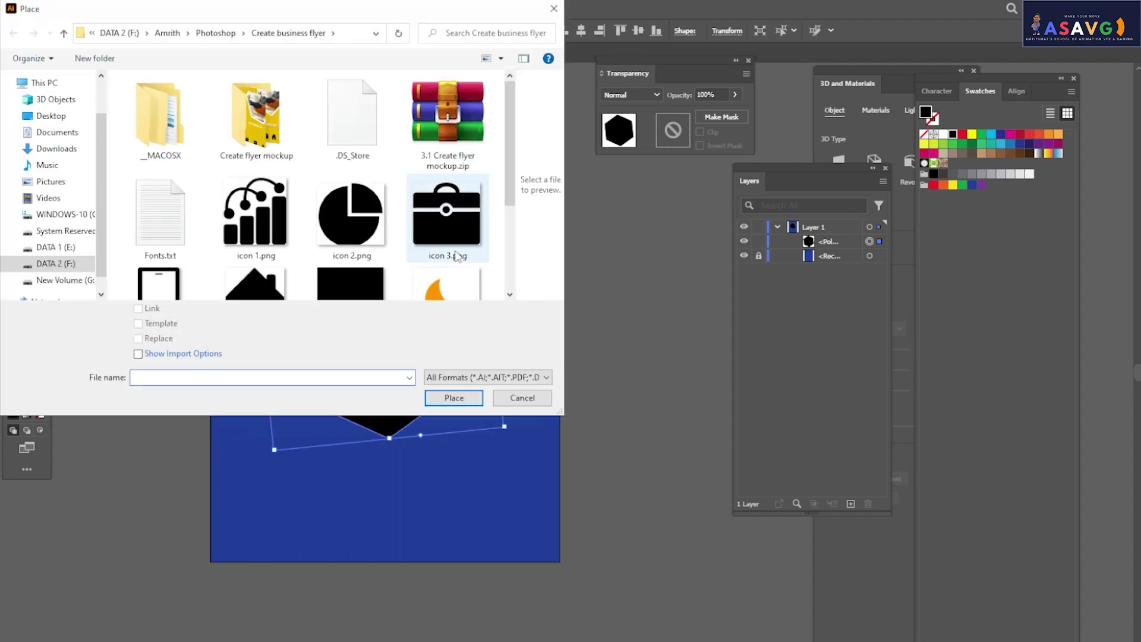
scroll(445, 249, down, 3)
key(Escape)
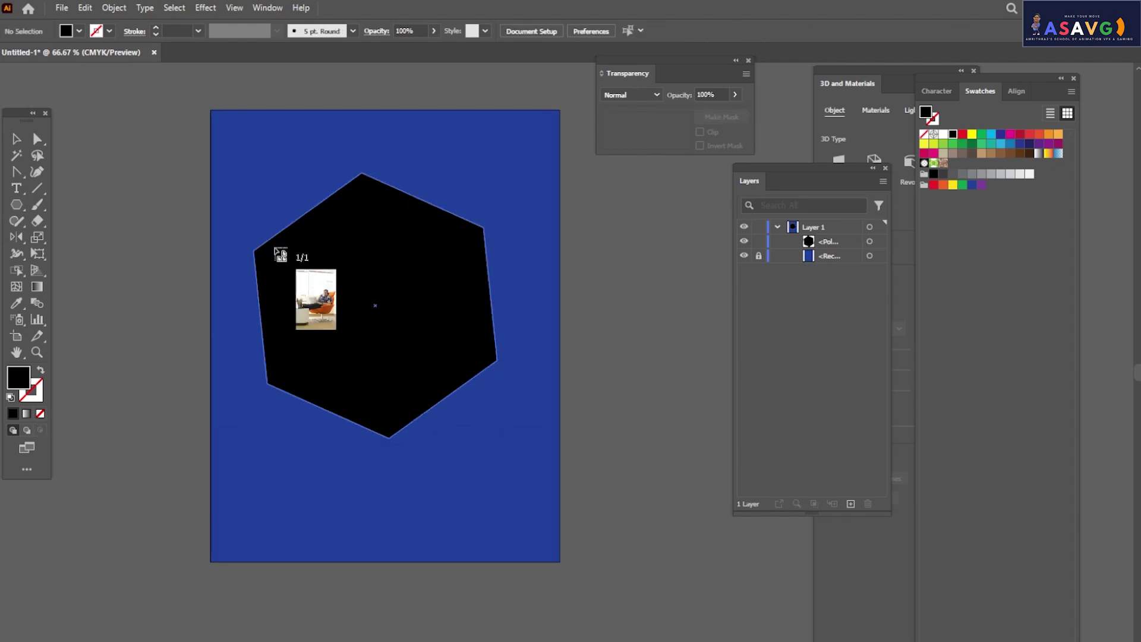
drag(234, 182, 475, 545)
drag(343, 376, 363, 344)
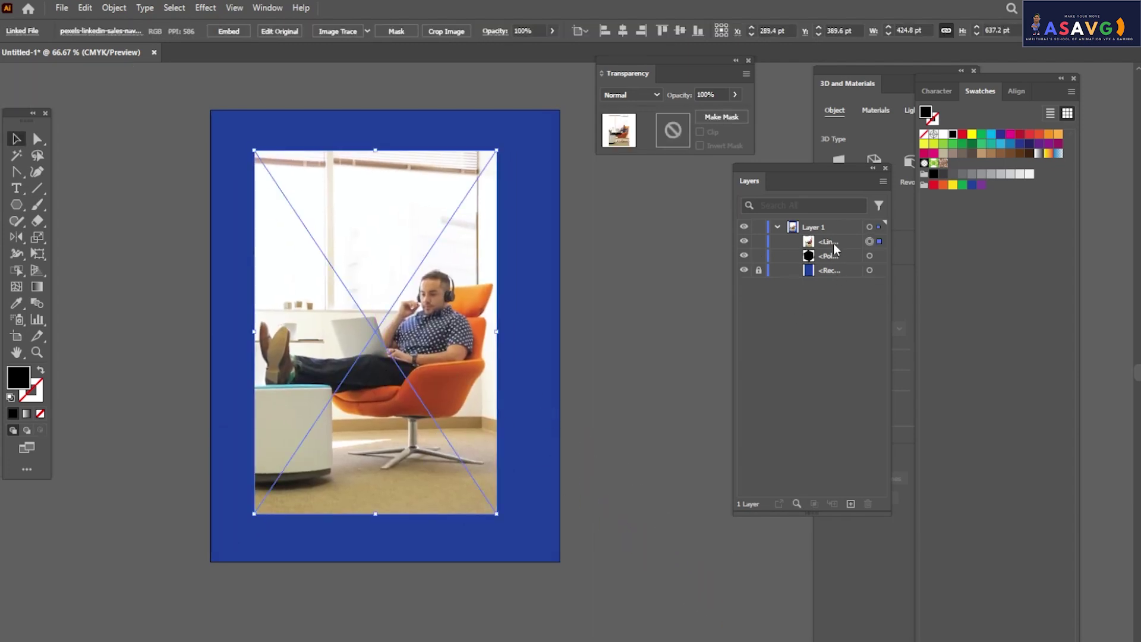
Stack the hexagon above the photo and clip the photo to the hexagon
drag(835, 256, 835, 237)
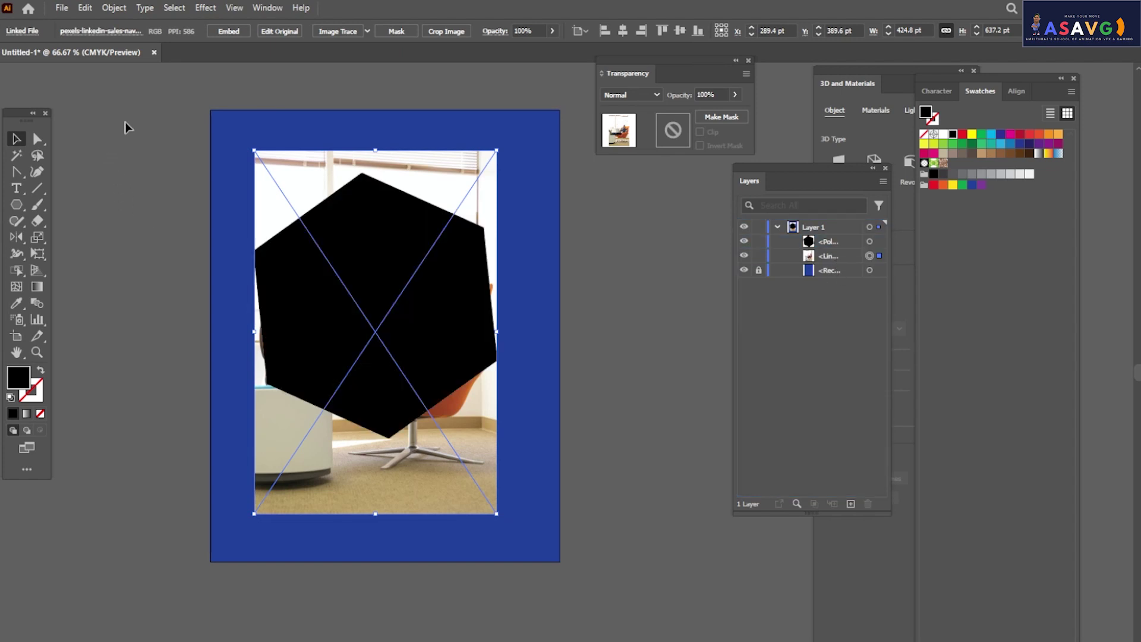
drag(713, 543, 382, 318)
right_click(382, 311)
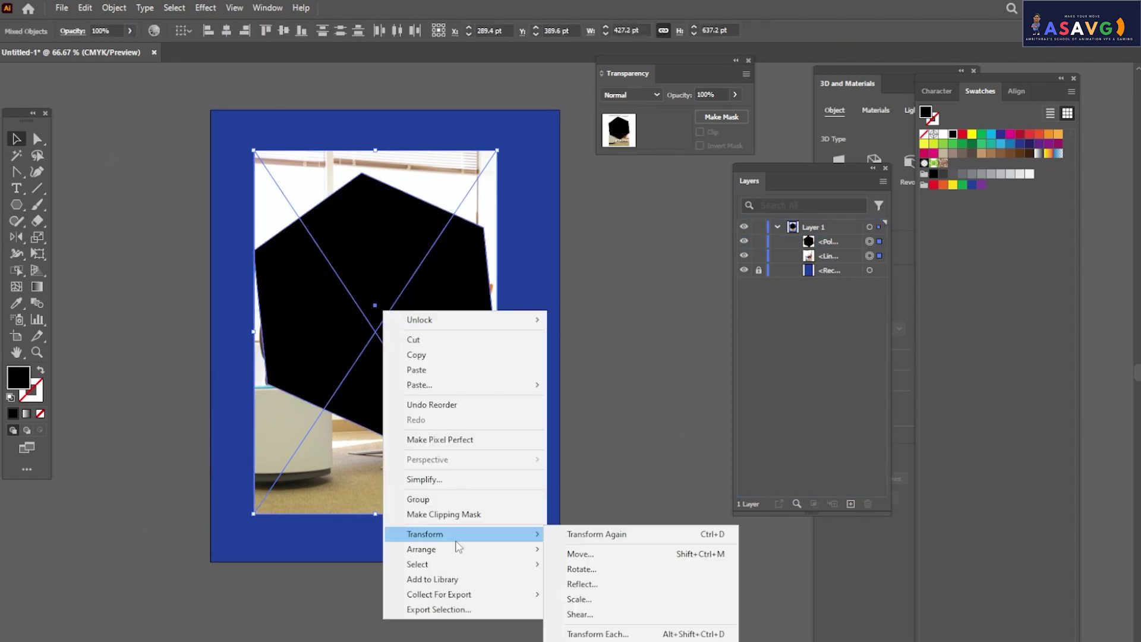
click(466, 513)
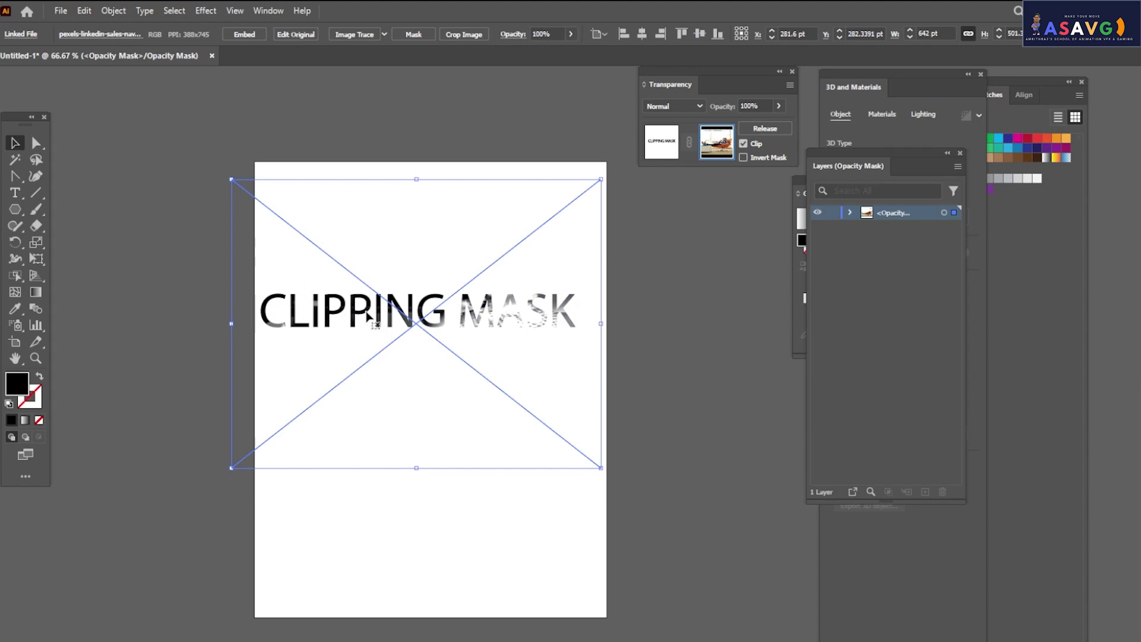
Remove the photo from the CLIPPING MASK text's opacity mask
key(Delete)
click(15, 210)
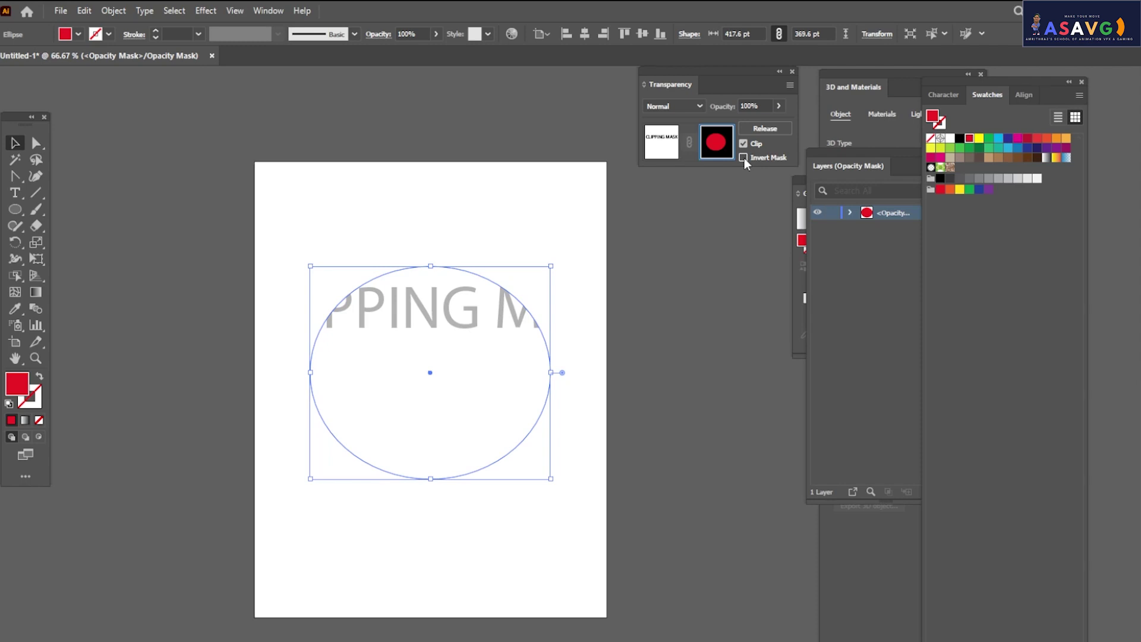
Toggle the Transparency Clip option off to show the full text, then back on
click(743, 144)
click(743, 143)
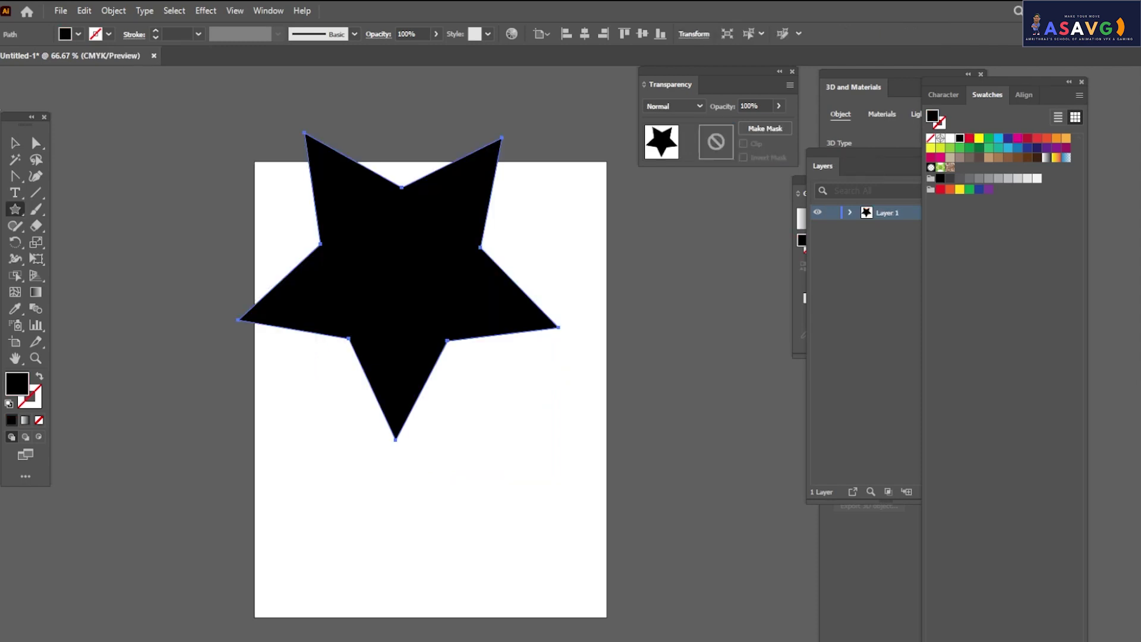
Move the star down and right over the MASKING text
key(v)
drag(457, 261, 483, 326)
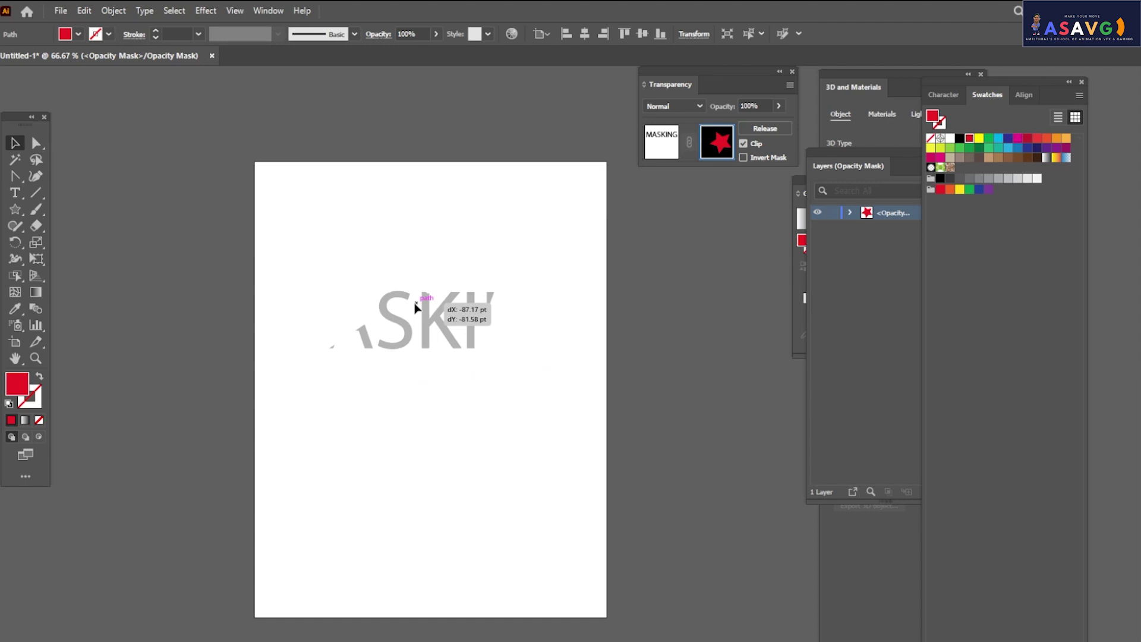
Invert the star opacity mask and shift the star up-left to reveal MASK
drag(415, 307, 415, 307)
click(743, 144)
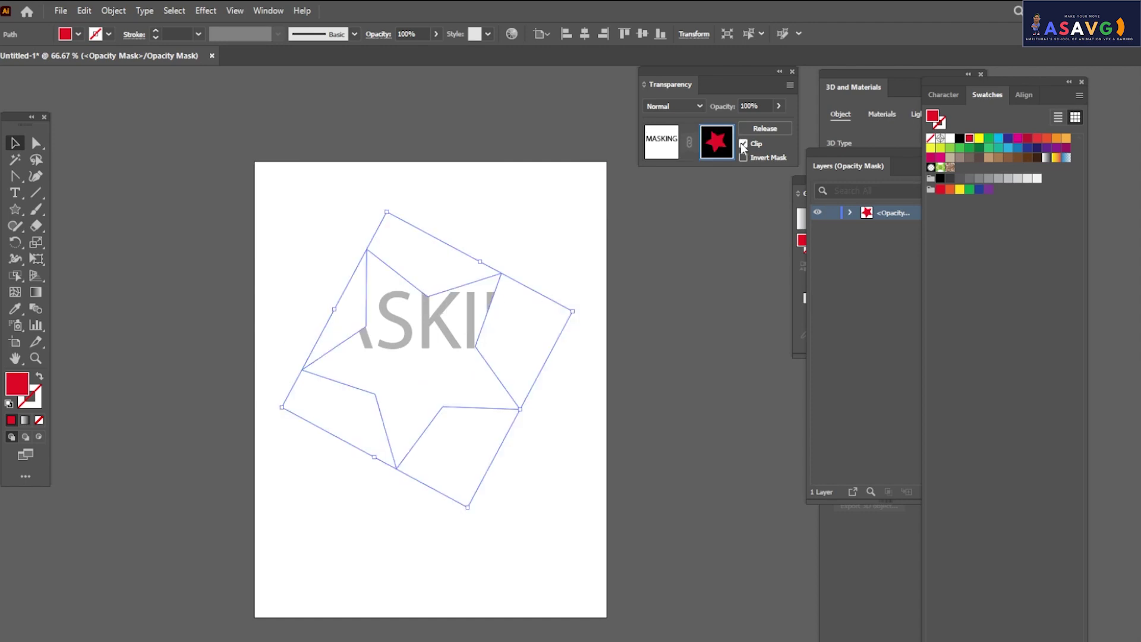
click(743, 157)
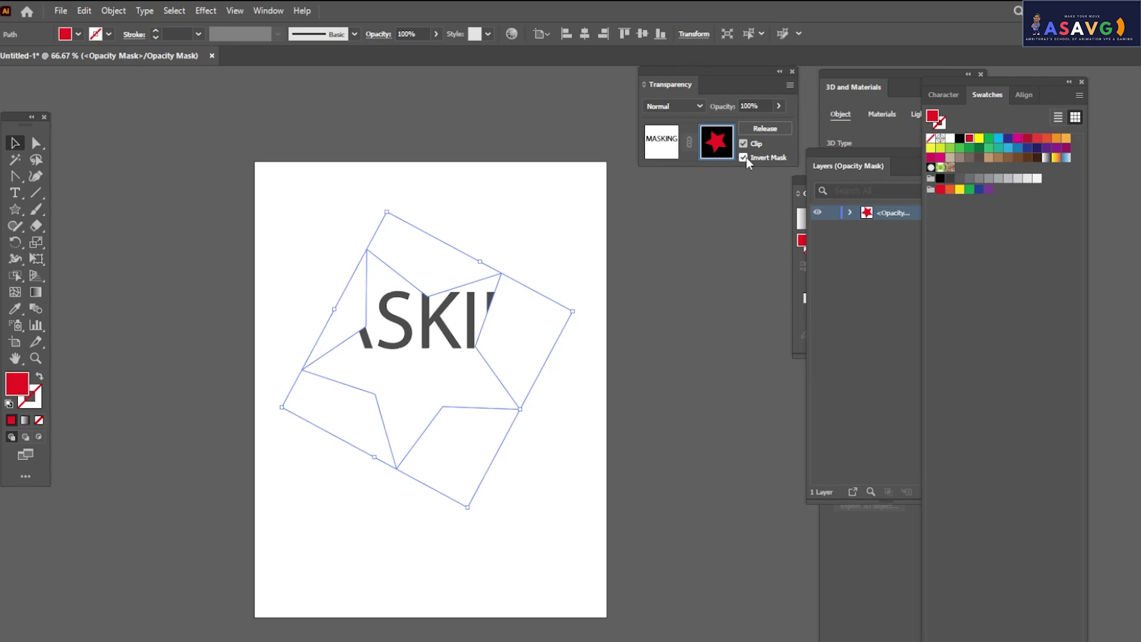
drag(399, 347, 388, 318)
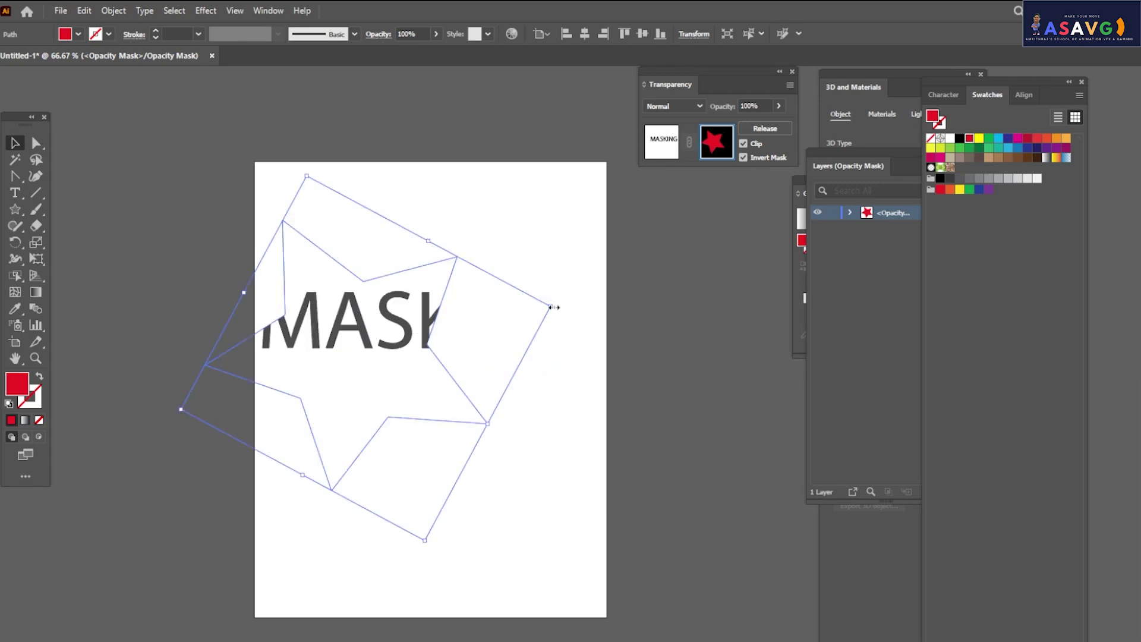